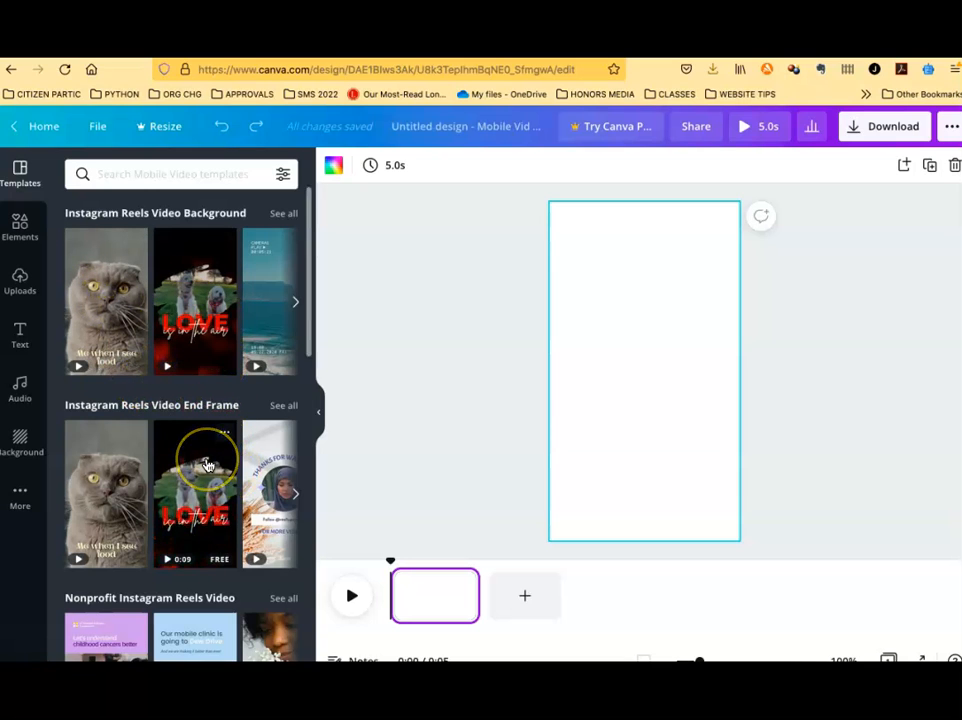
pyautogui.scroll(-3, 206, 462)
pyautogui.scroll(3, 202, 357)
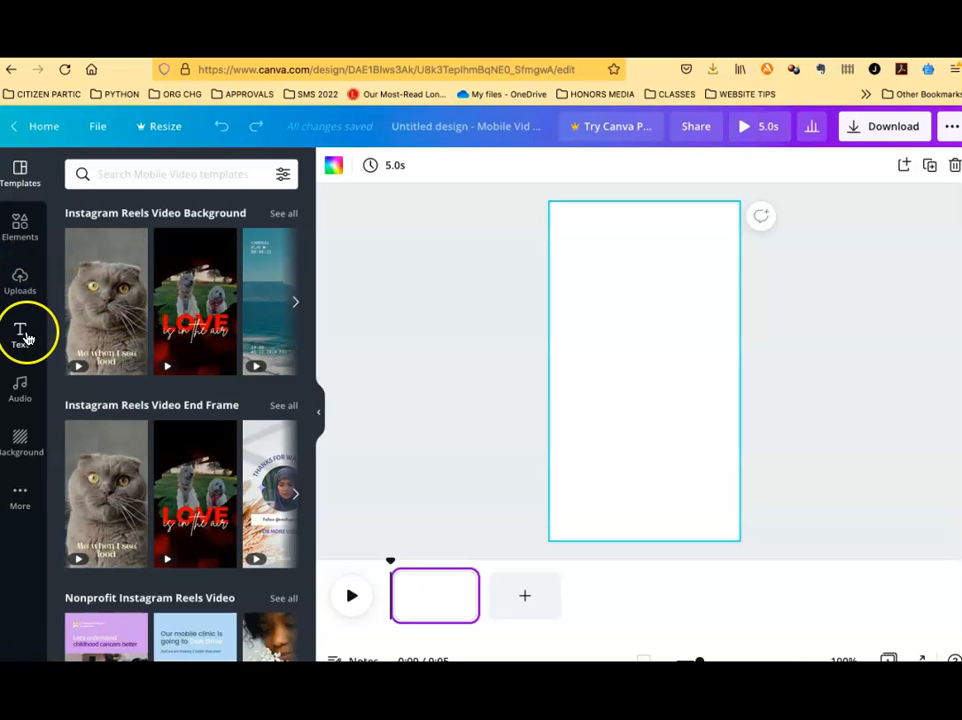
pyautogui.click(21, 443)
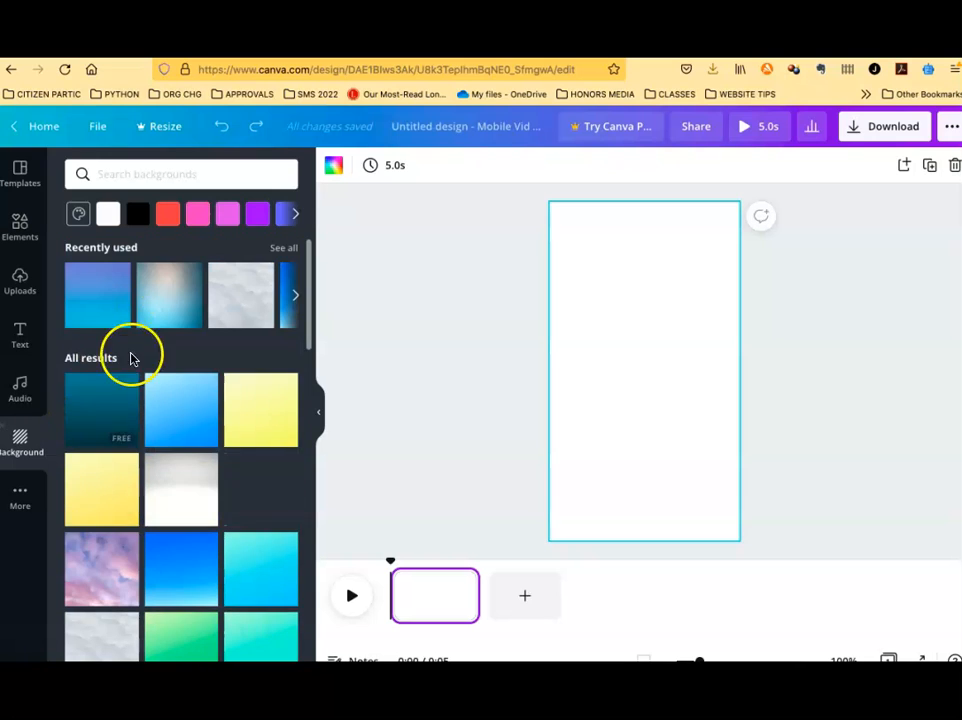
pyautogui.click(21, 226)
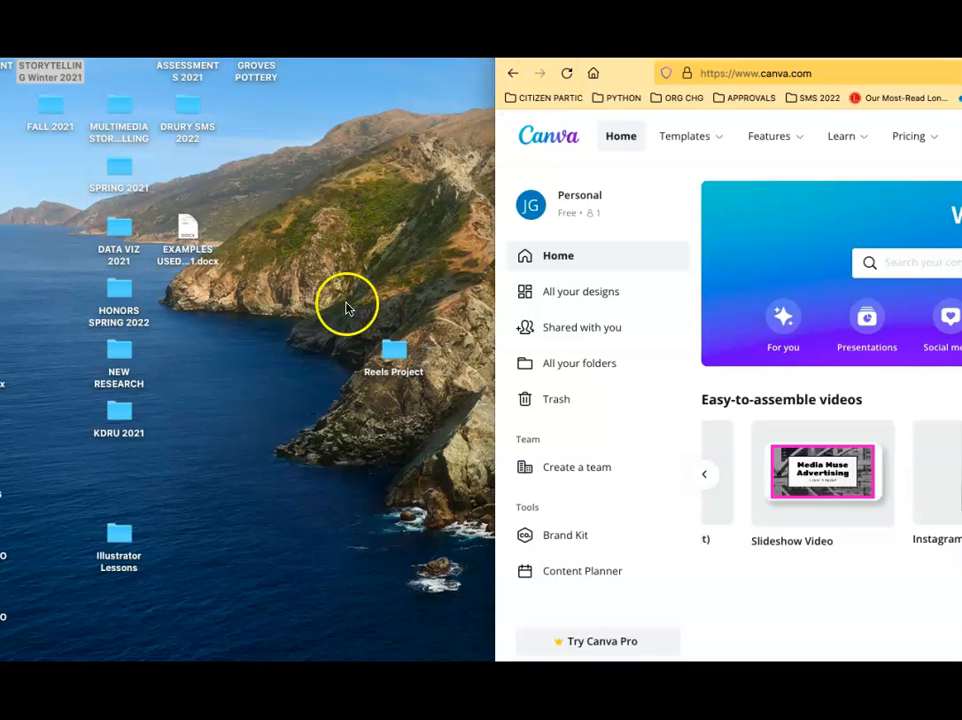
# Open the Reels Project folder on the desktop to view the files it contains
pyautogui.doubleClick(394, 355)
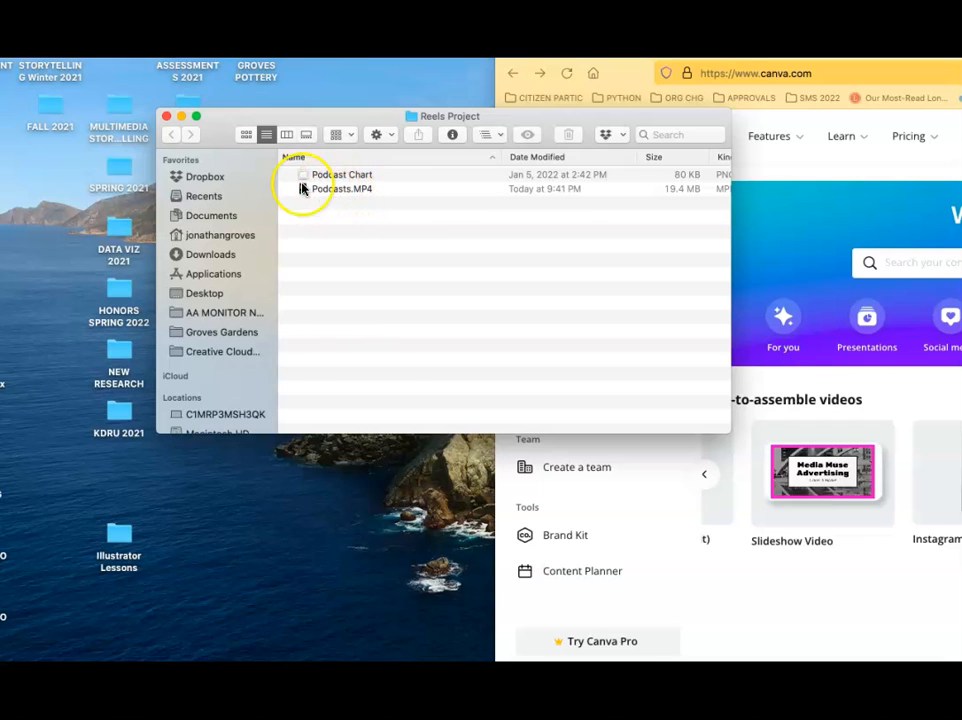
pyautogui.click(167, 116)
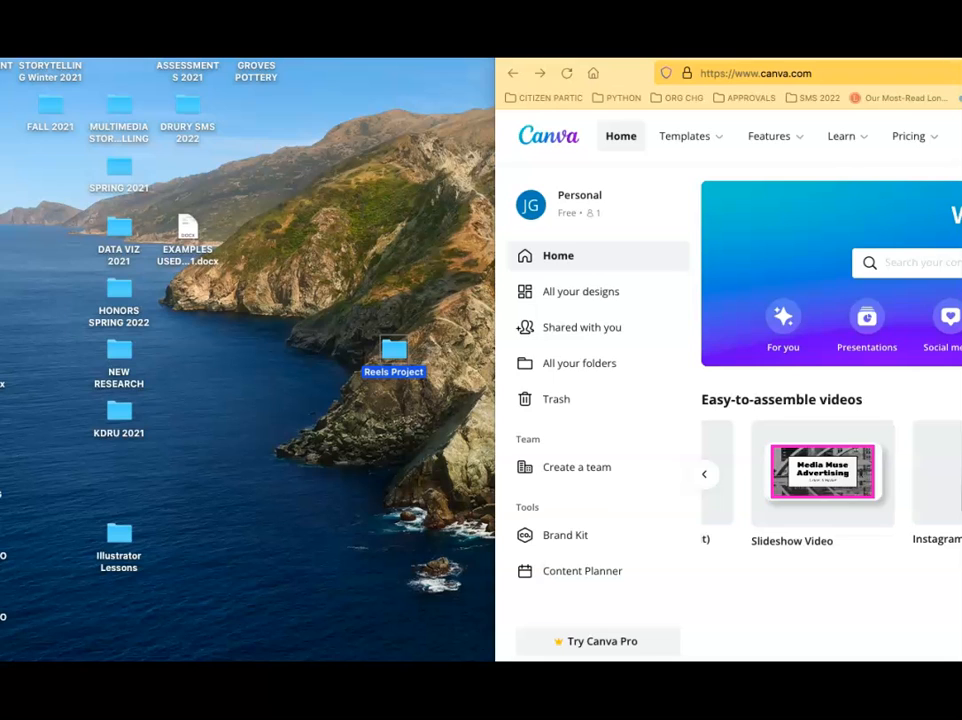
pyautogui.moveTo(628, 73); pyautogui.dragTo(113, 73)
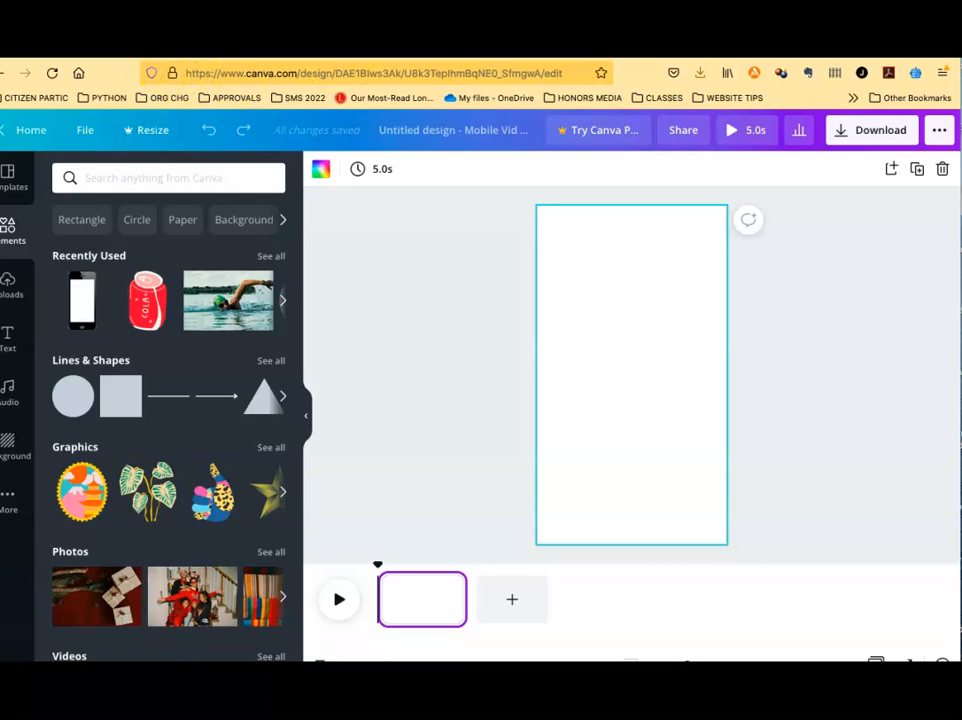
# Upload the Podcasts.MP4 video from the Reels Project folder into the design's media
pyautogui.click(29, 283)
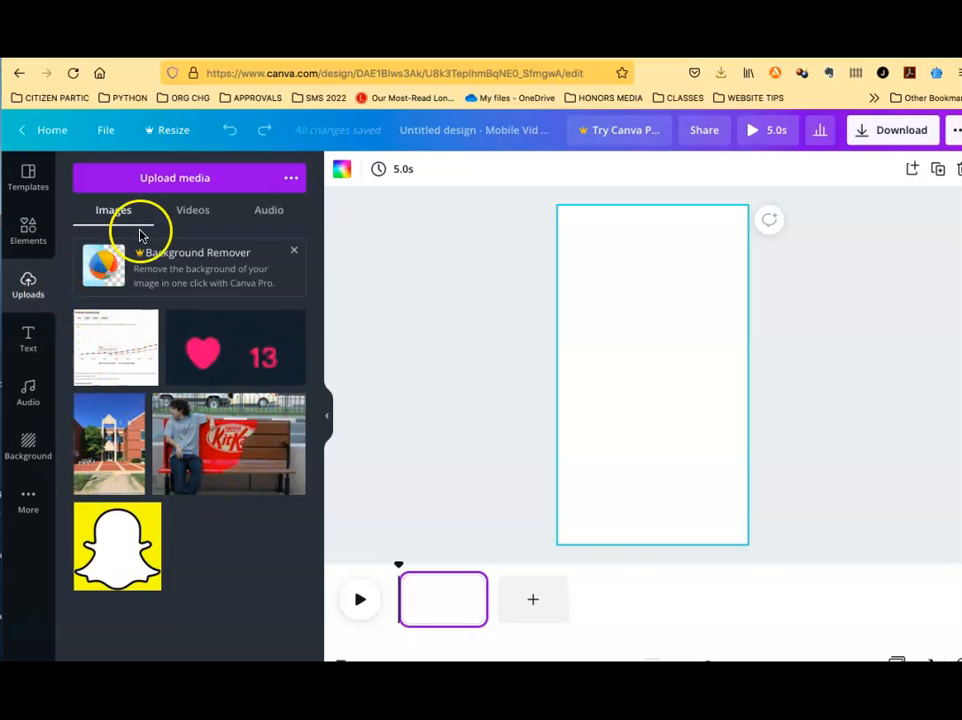
pyautogui.click(186, 223)
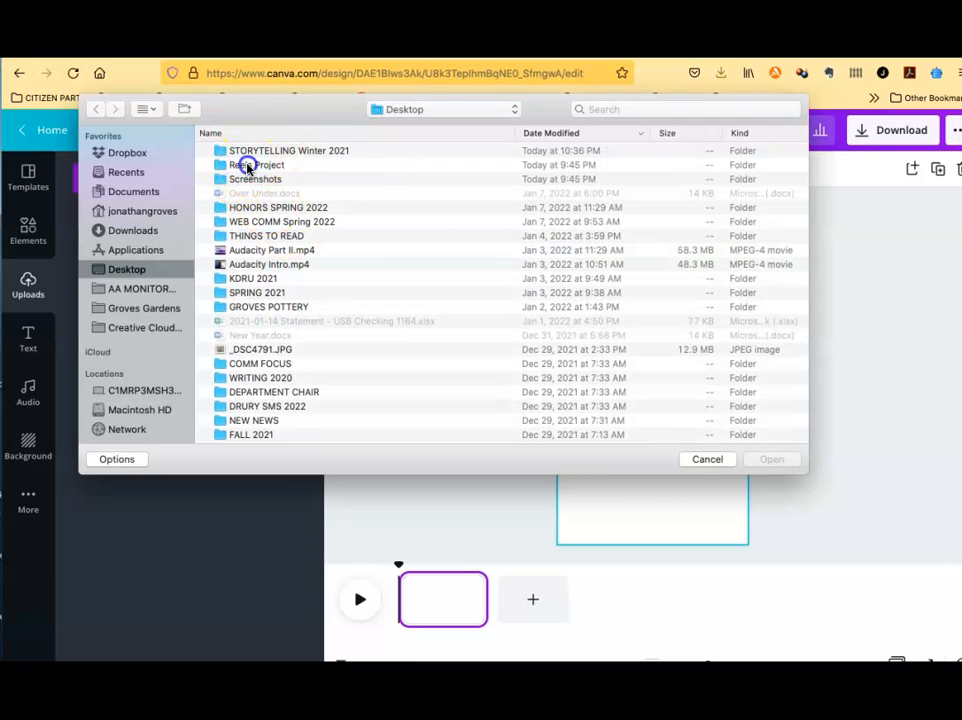
pyautogui.doubleClick(248, 164)
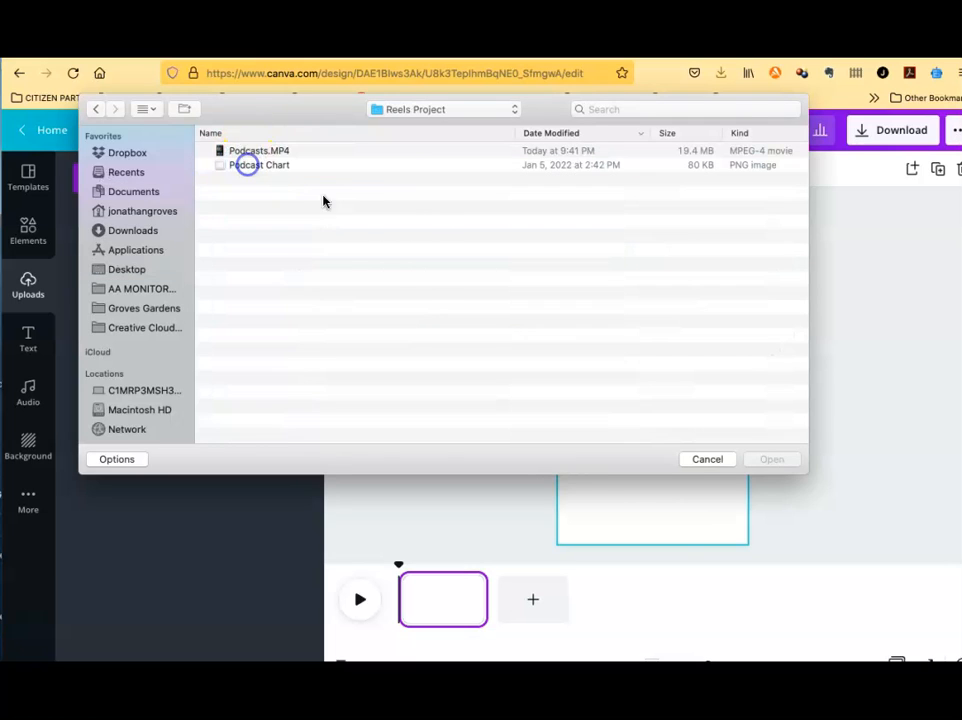
pyautogui.click(270, 152)
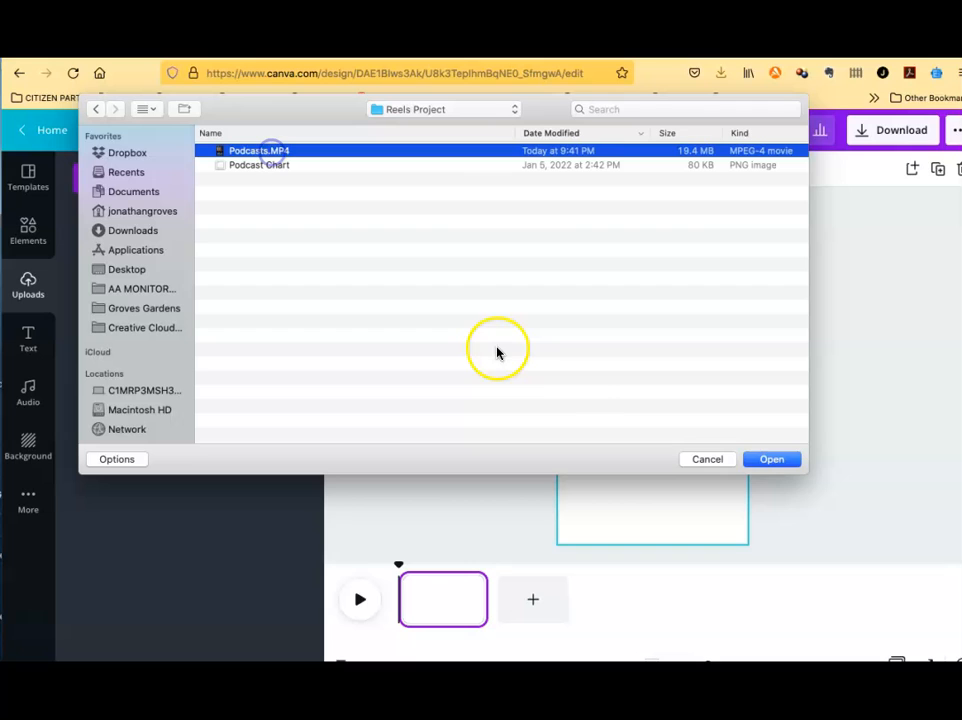
pyautogui.click(779, 459)
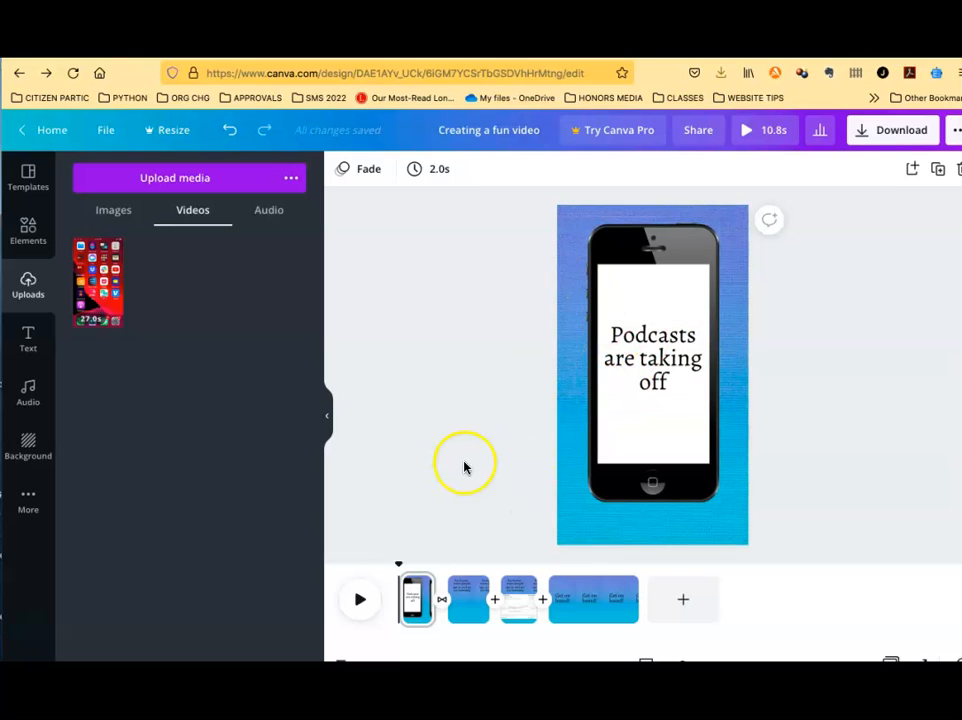
# Review the Elements, Background and Text panels and the first page's title text
pyautogui.click(27, 232)
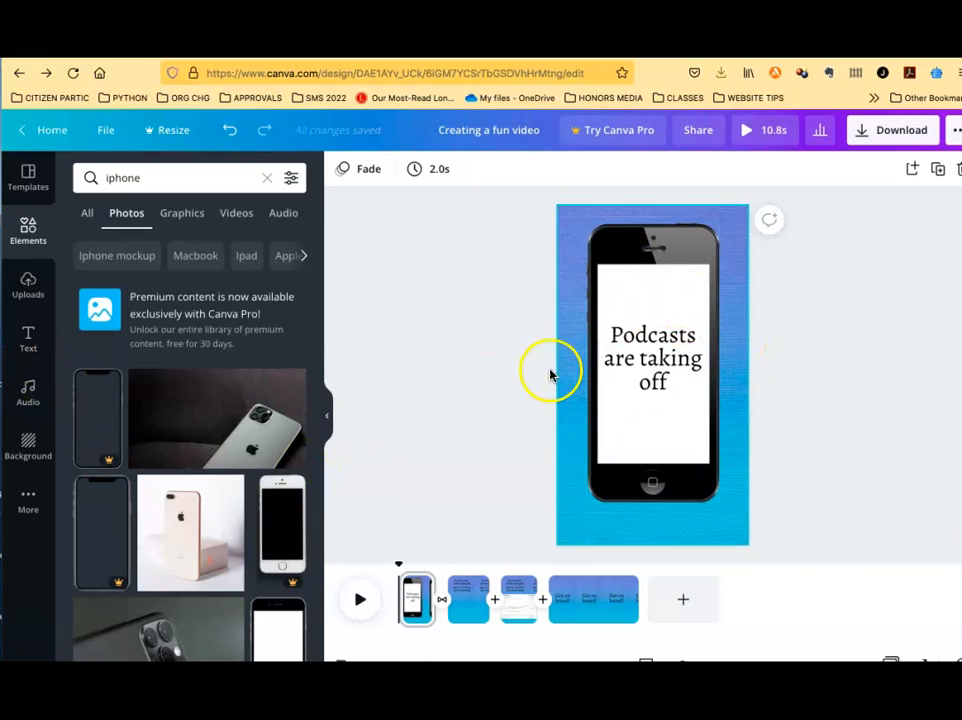
pyautogui.click(28, 445)
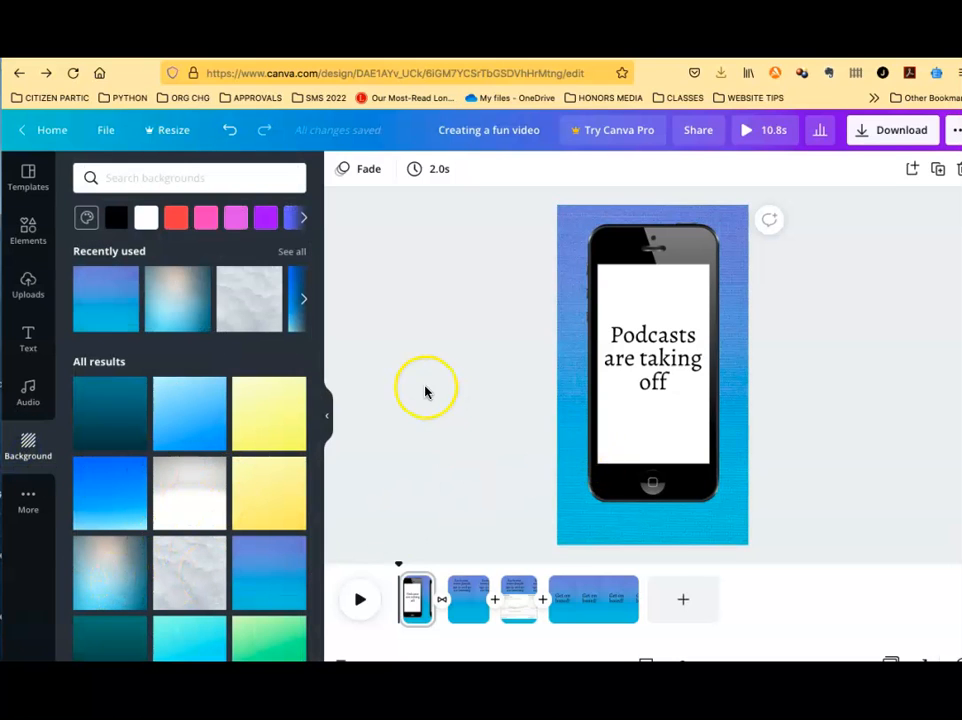
pyautogui.click(26, 335)
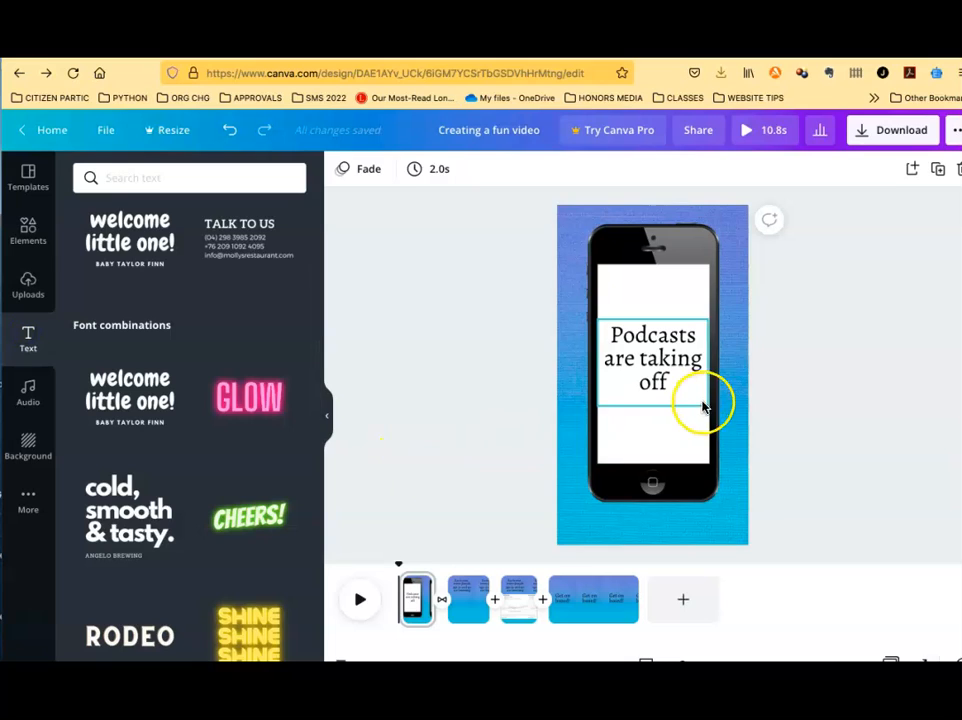
pyautogui.click(656, 365)
pyautogui.click(660, 366)
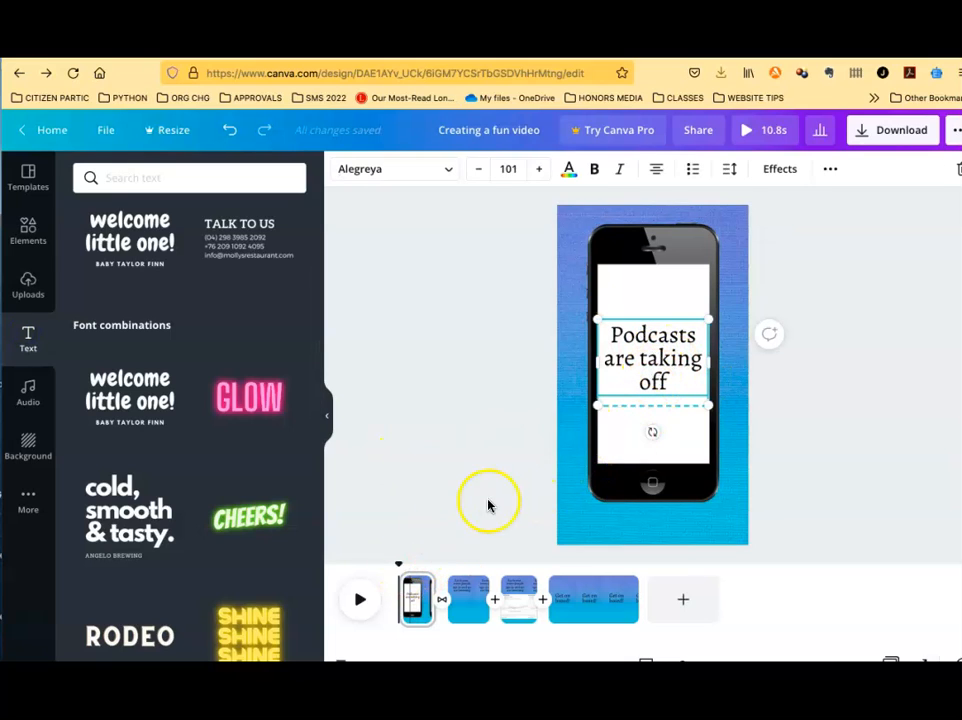
pyautogui.click(490, 408)
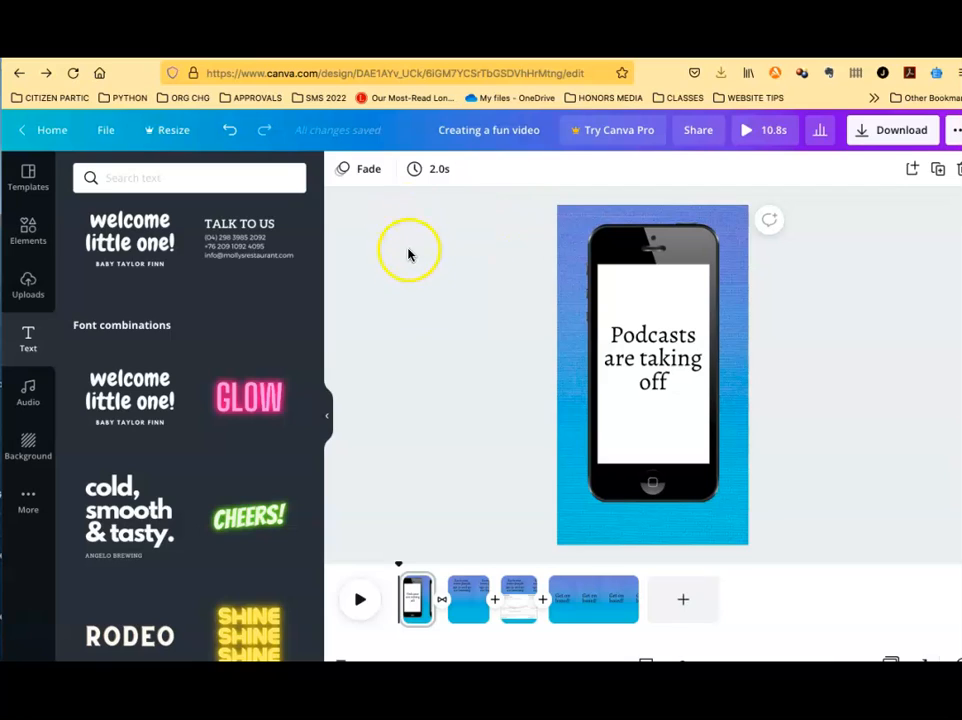
# Apply the Fade page animation to the first page
pyautogui.click(361, 172)
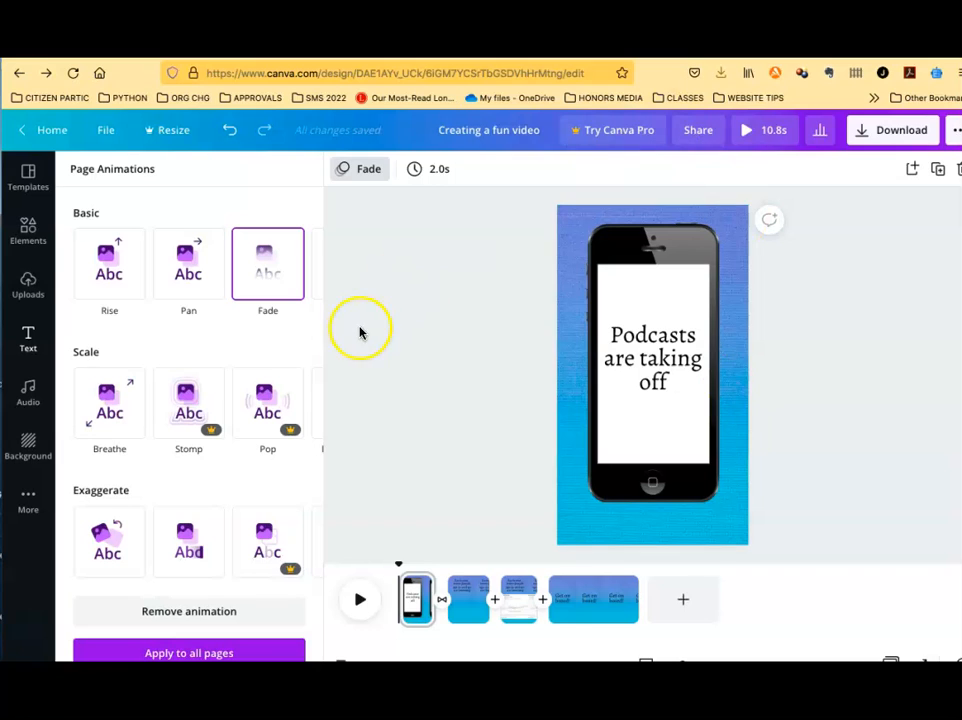
pyautogui.click(262, 272)
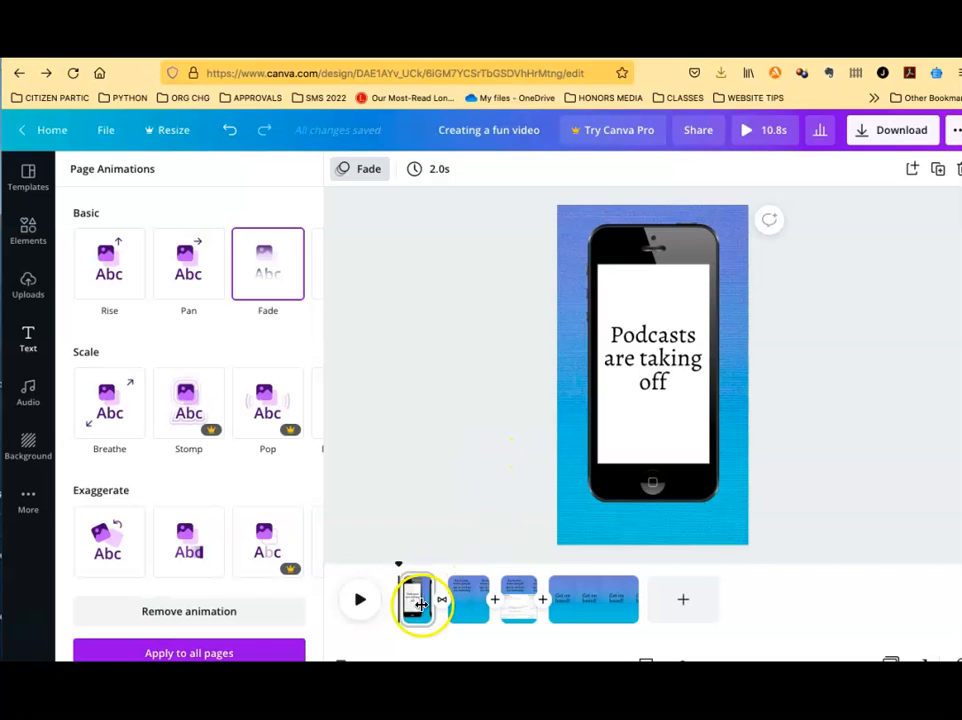
# Set the first page's duration to 2.6s by trimming its length in the timeline
pyautogui.moveTo(441, 599)
pyautogui.mouseDown()
pyautogui.moveTo(481, 599)
pyautogui.moveTo(410, 600)
pyautogui.moveTo(479, 599)
pyautogui.moveTo(425, 596)
pyautogui.mouseUp()
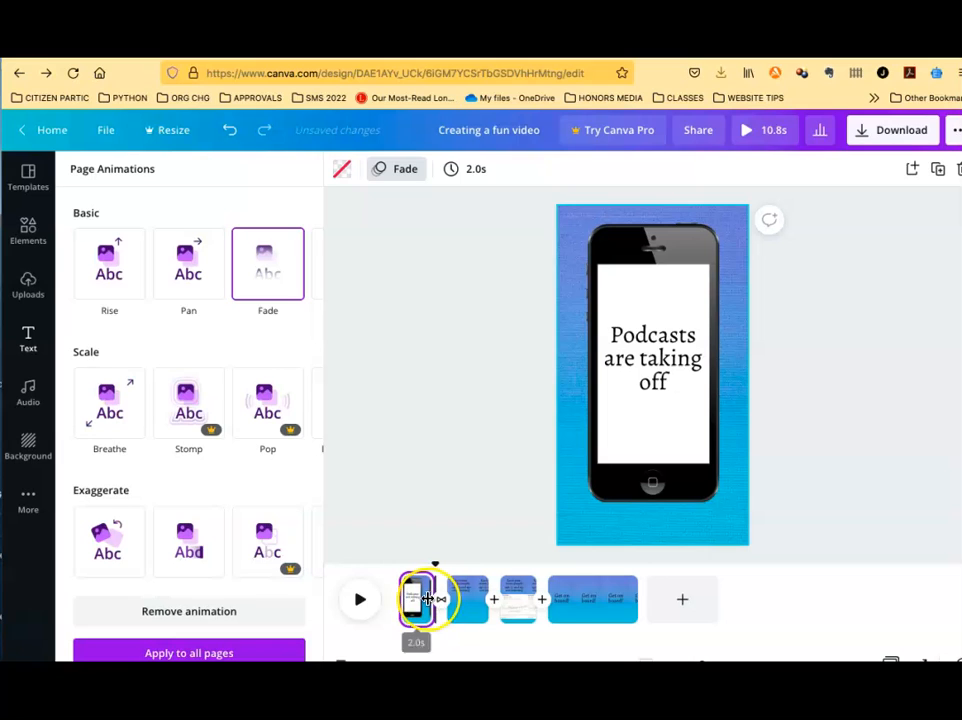
pyautogui.moveTo(430, 598)
pyautogui.mouseDown()
pyautogui.moveTo(462, 599)
pyautogui.moveTo(429, 599)
pyautogui.moveTo(442, 598)
pyautogui.mouseUp()
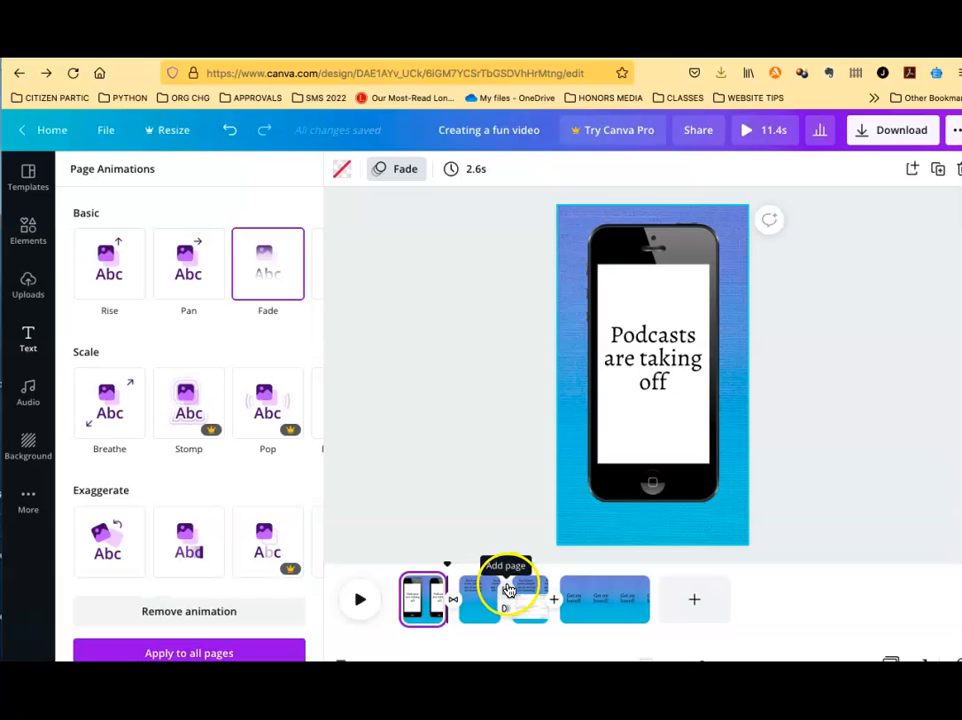
# Play back the first page to preview its animation
pyautogui.click(428, 593)
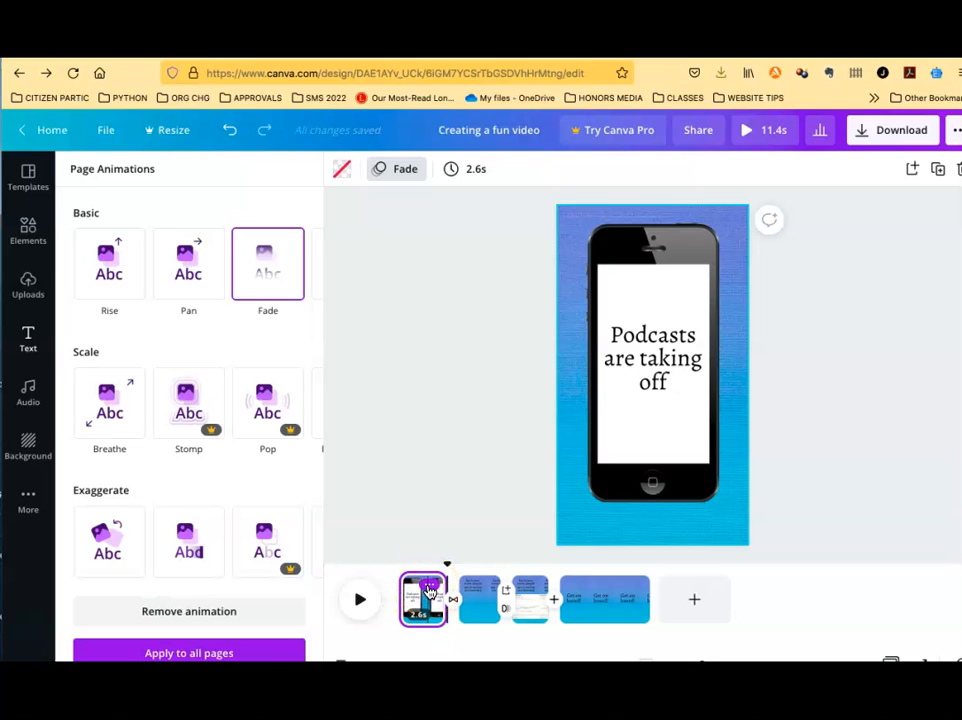
pyautogui.click(428, 591)
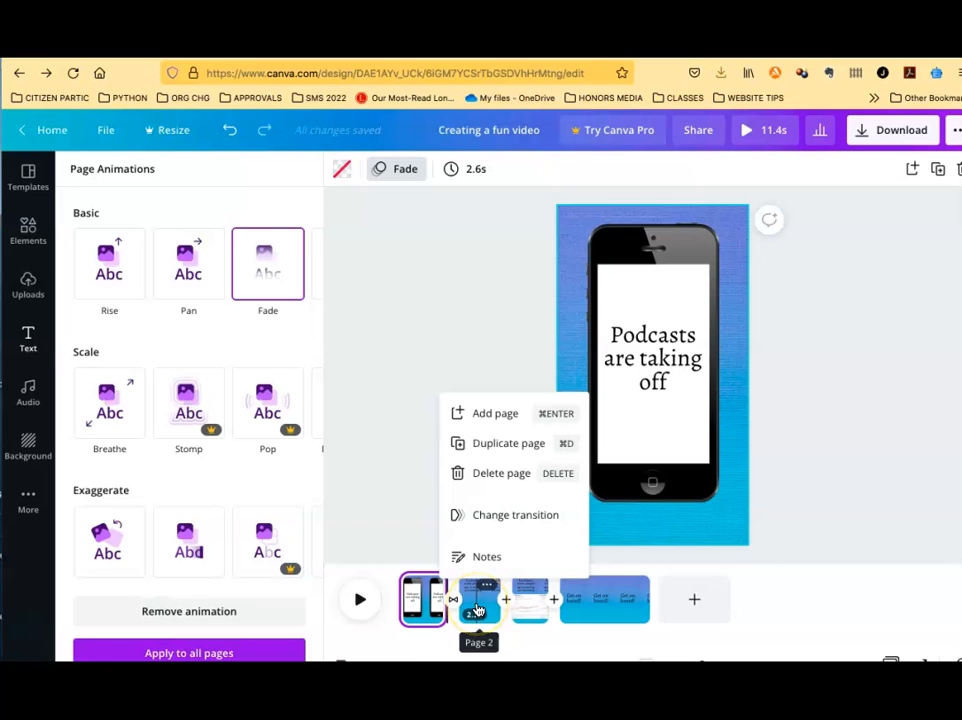
pyautogui.click(397, 535)
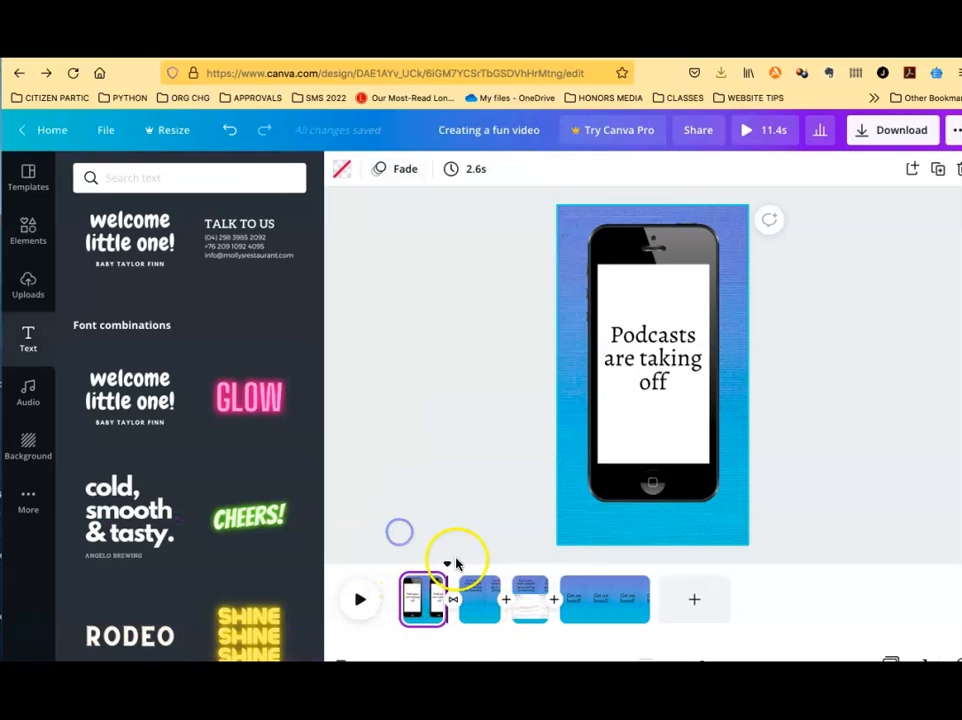
pyautogui.click(405, 582)
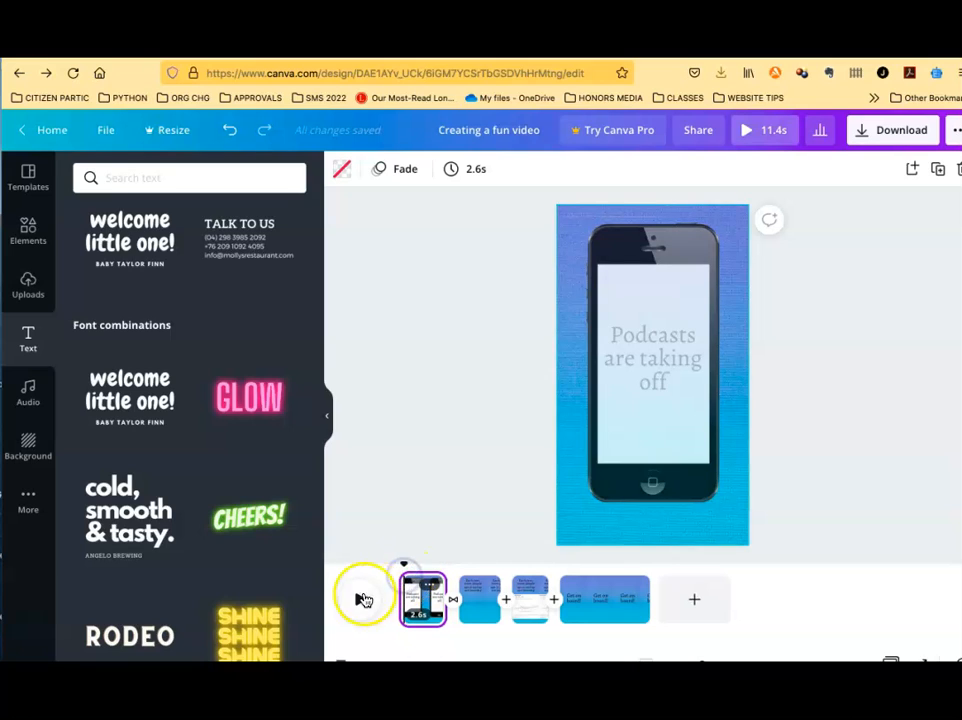
pyautogui.click(360, 601)
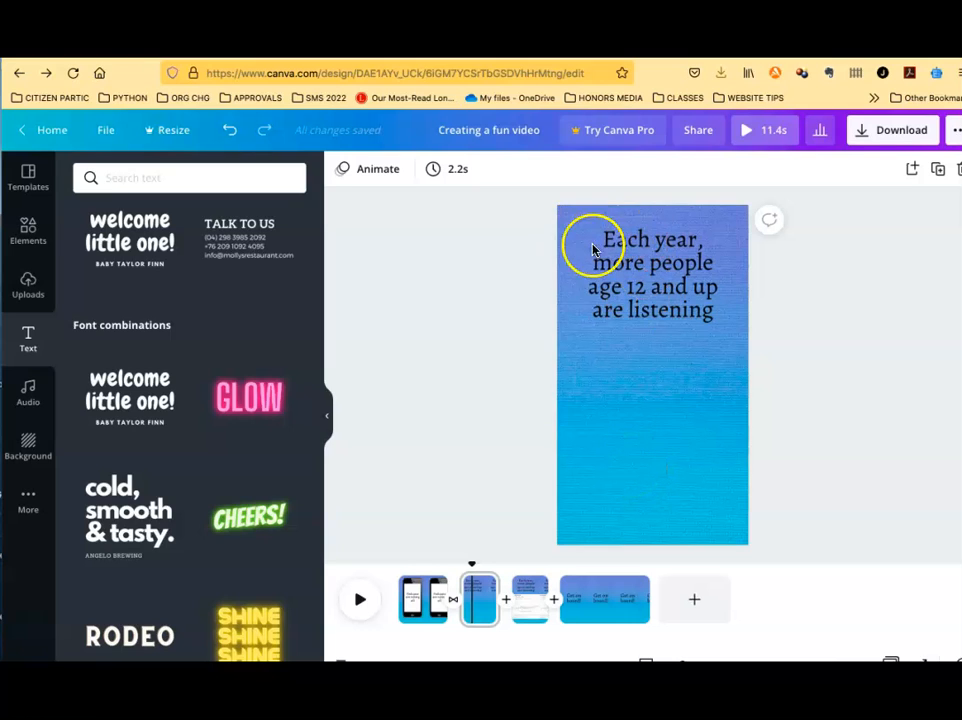
# Nudge the chart image on the third page so it aligns with the page's left edge
pyautogui.rightClick(482, 587)
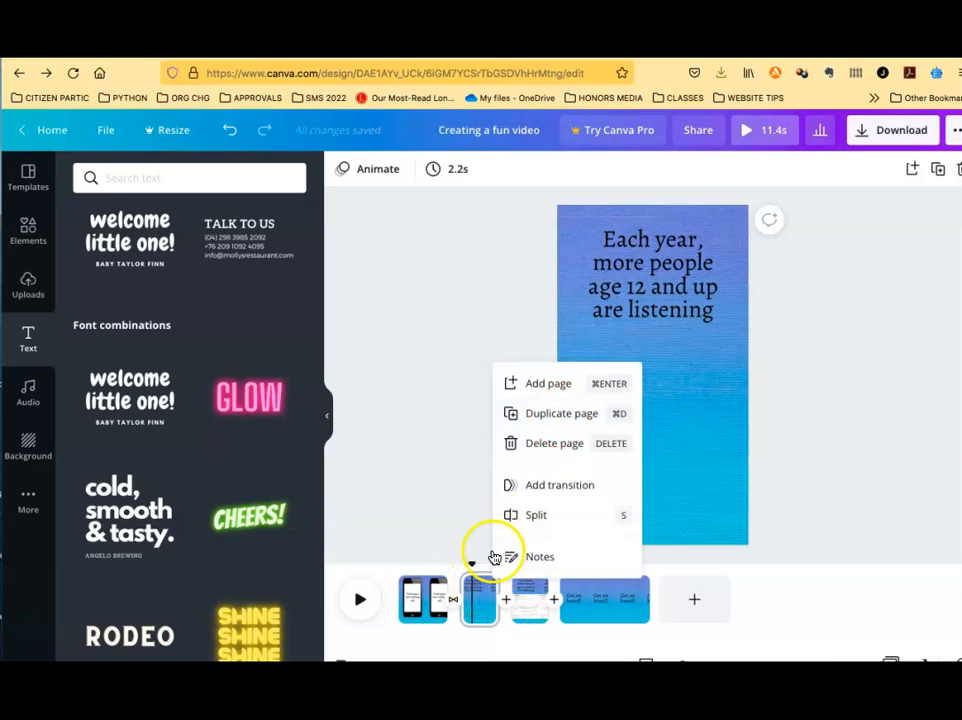
pyautogui.click(530, 590)
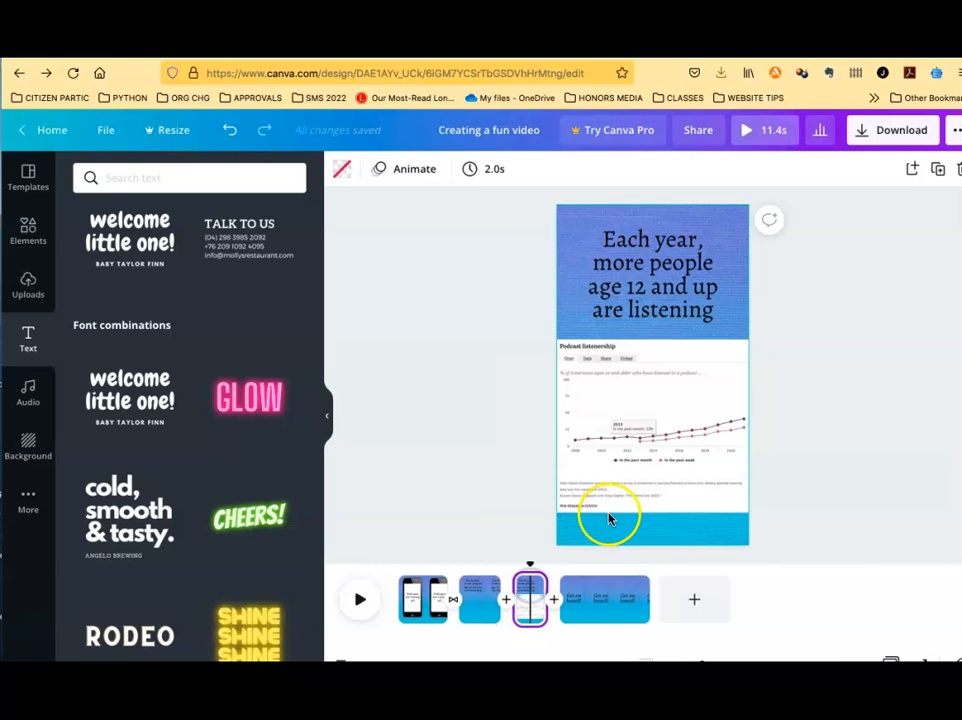
pyautogui.click(643, 397)
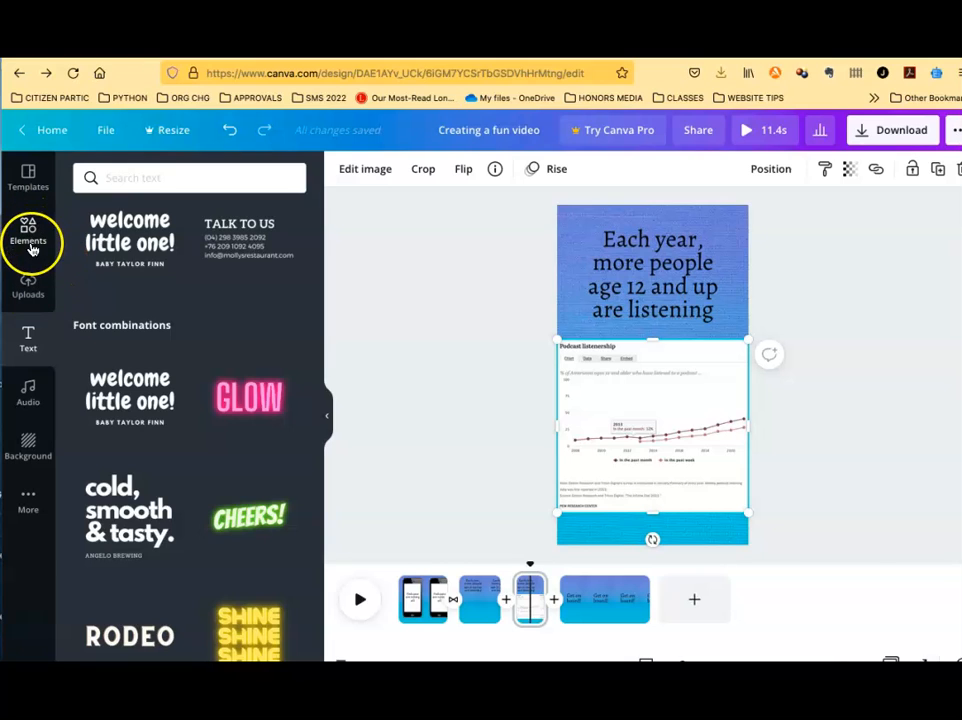
pyautogui.click(28, 283)
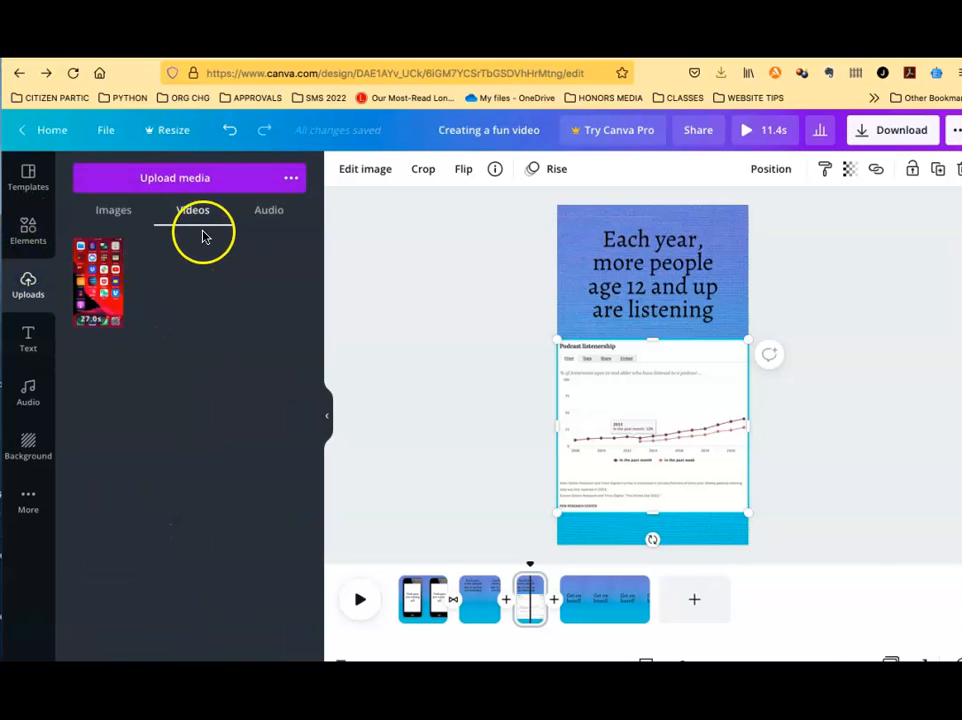
pyautogui.click(120, 211)
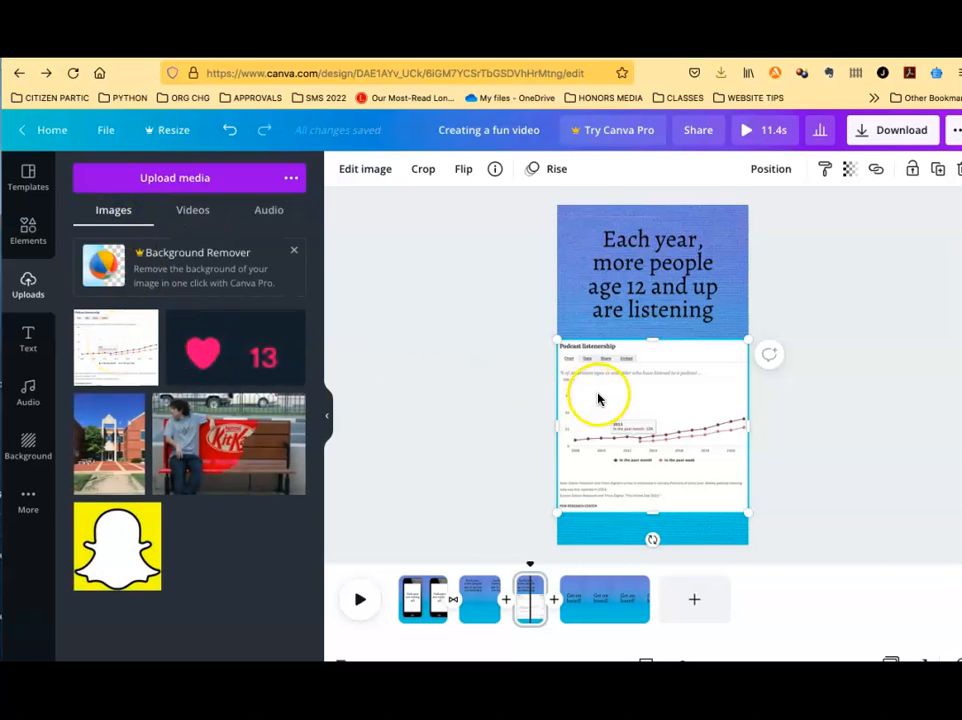
pyautogui.moveTo(569, 347)
pyautogui.mouseDown()
pyautogui.moveTo(620, 382)
pyautogui.moveTo(557, 341)
pyautogui.mouseUp()
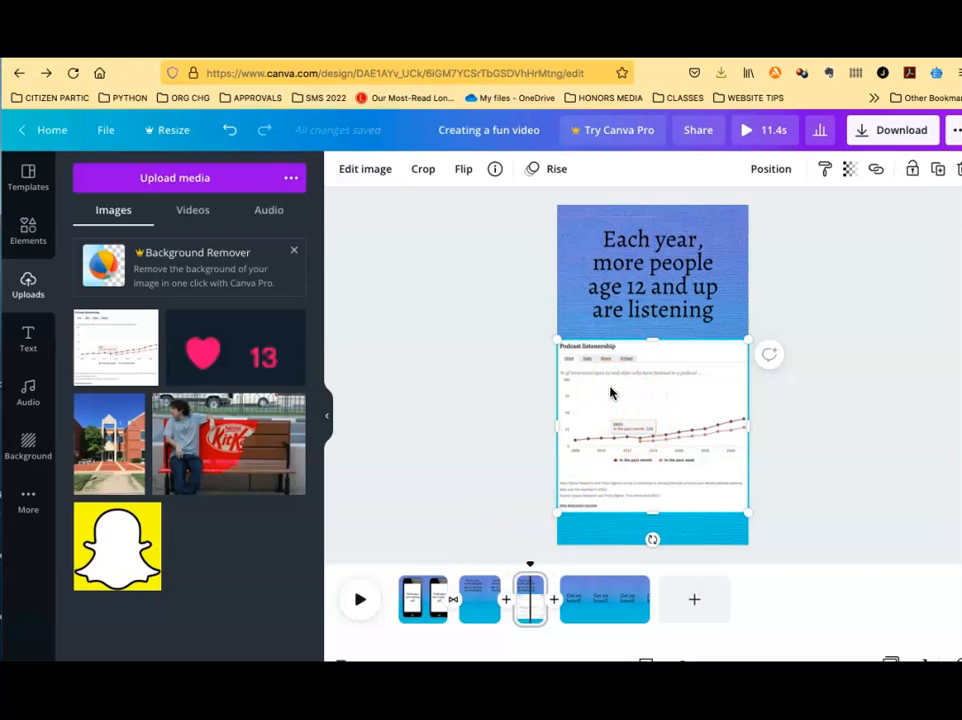
pyautogui.click(601, 379)
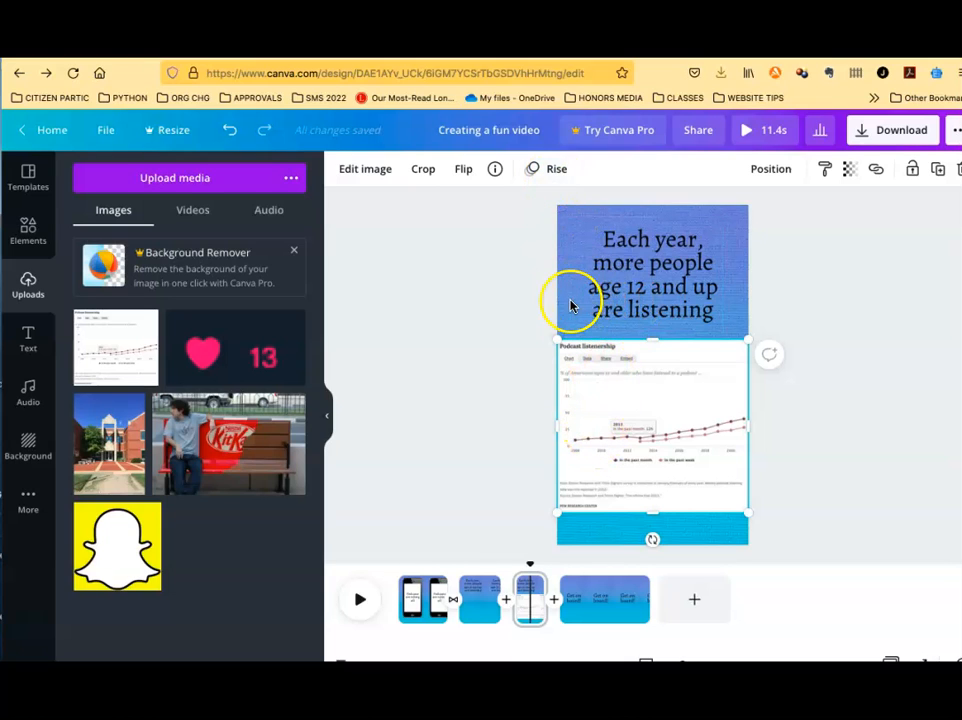
pyautogui.click(572, 303)
pyautogui.click(595, 368)
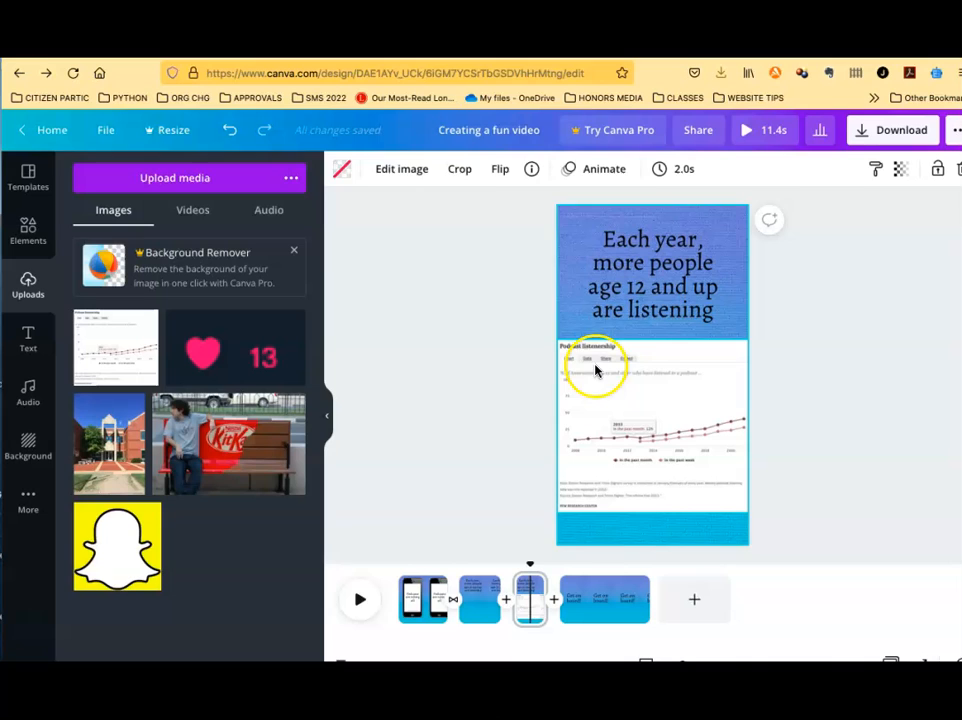
# Review the chart's photo animation options and scrub the timeline back to the first page
pyautogui.click(557, 172)
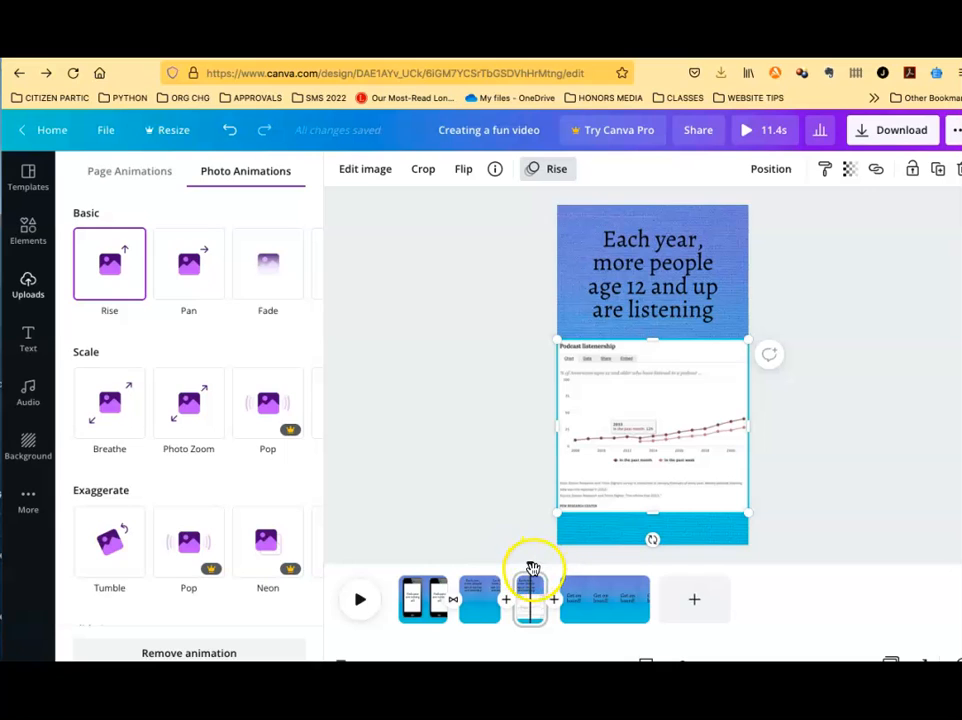
pyautogui.moveTo(528, 570); pyautogui.dragTo(400, 574)
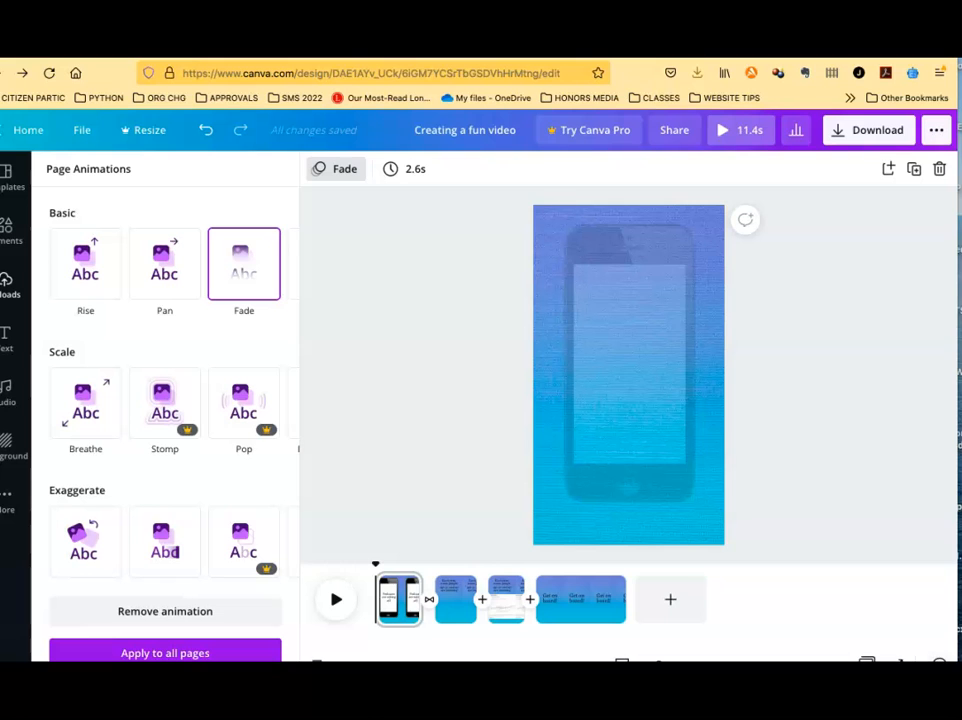
# Play back the whole video to preview the page animations
pyautogui.moveTo(957, 679)
pyautogui.mouseDown()
pyautogui.moveTo(961, 645)
pyautogui.moveTo(961, 663)
pyautogui.mouseUp()
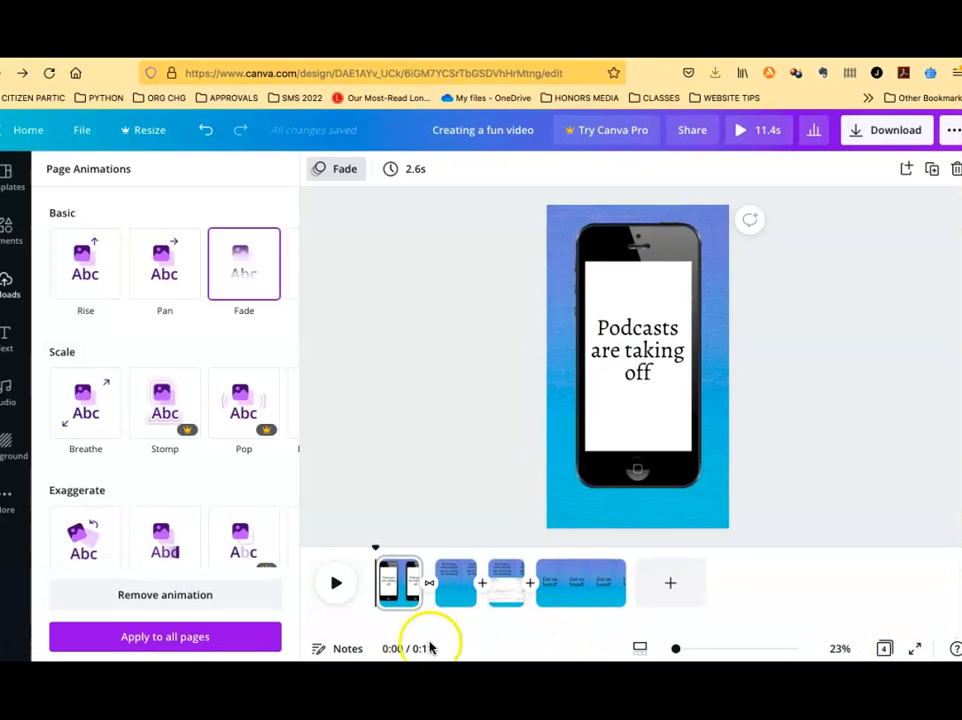
pyautogui.click(334, 590)
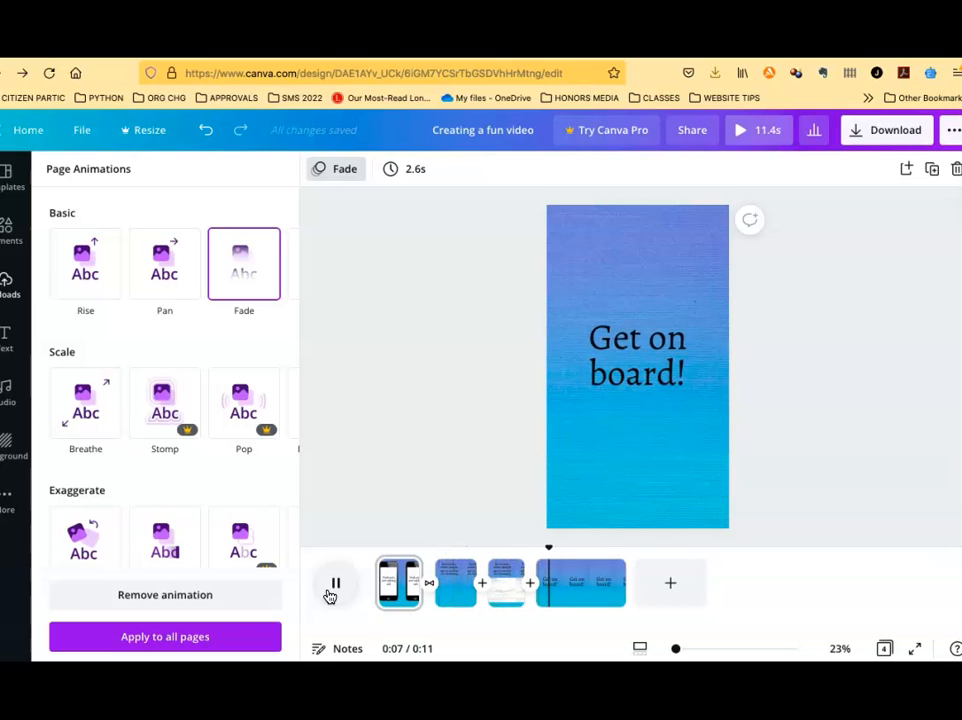
pyautogui.click(332, 592)
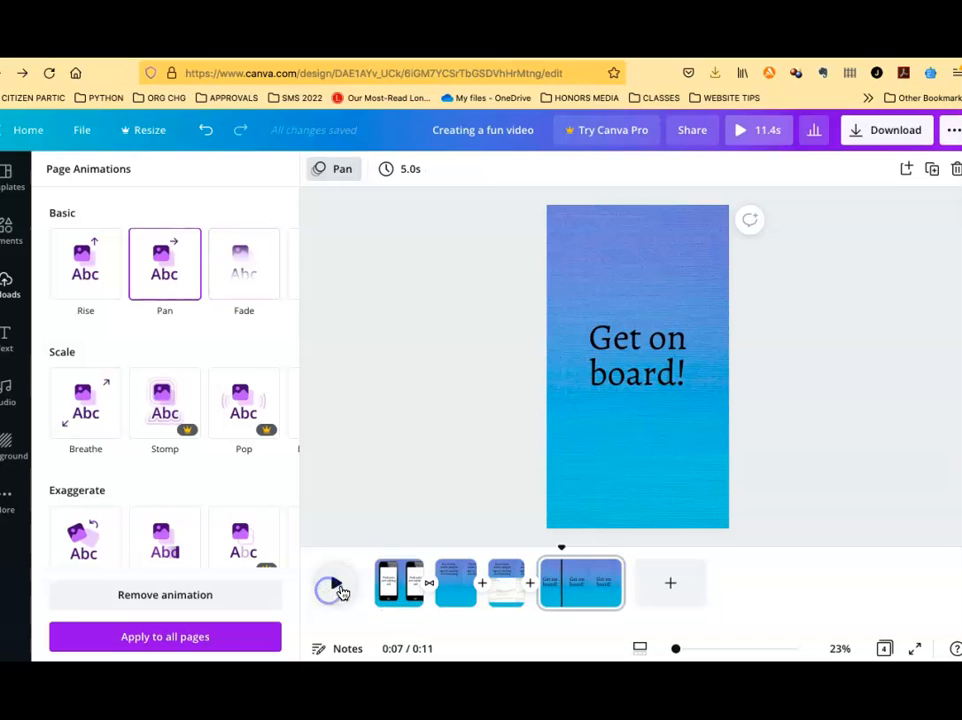
# Select the "Get on board!" text on the last page and enlarge its font size to 174
pyautogui.click(603, 360)
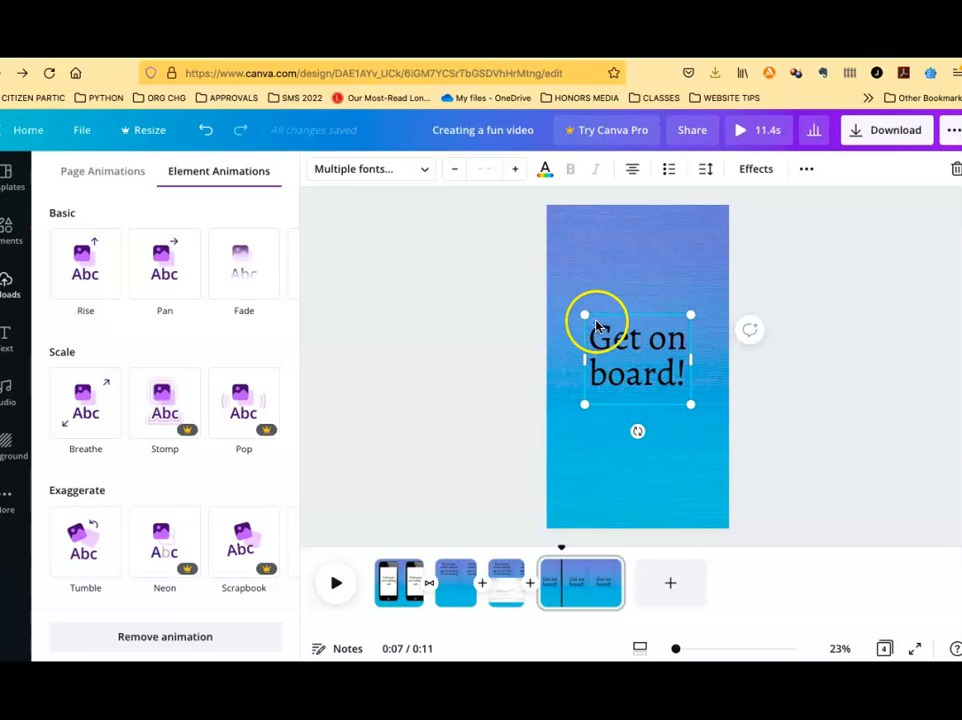
pyautogui.click(505, 572)
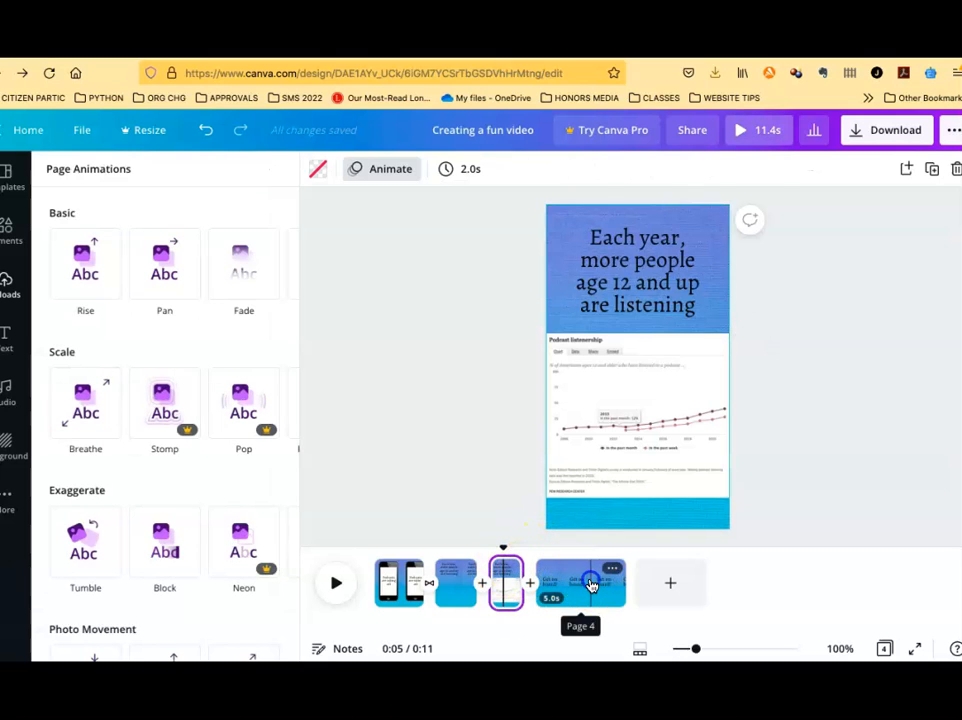
pyautogui.click(593, 580)
pyautogui.click(655, 365)
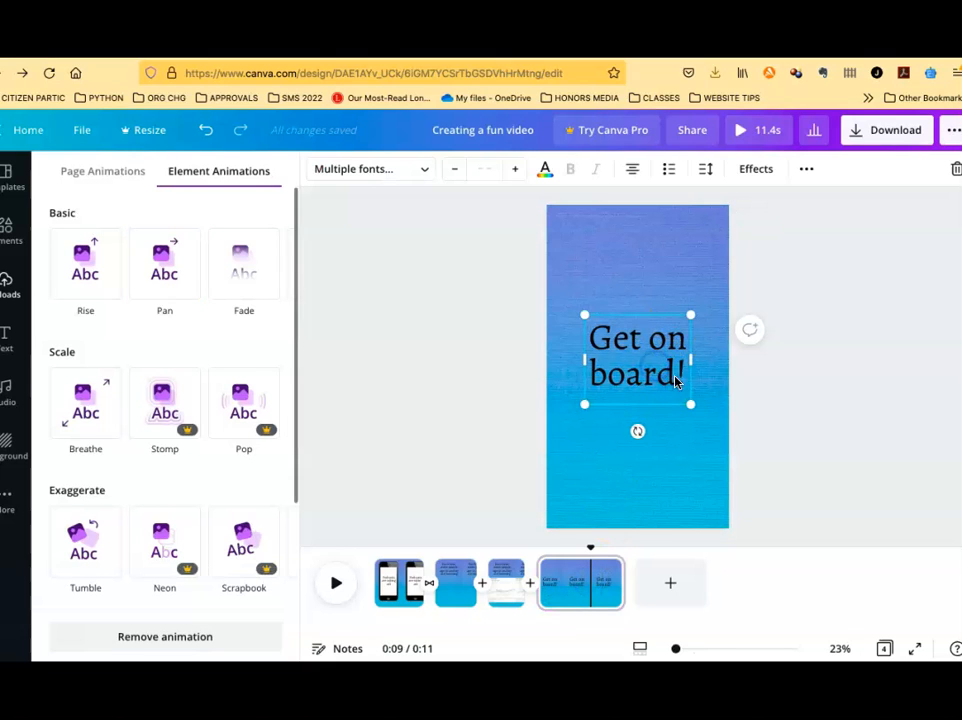
pyautogui.click(598, 338)
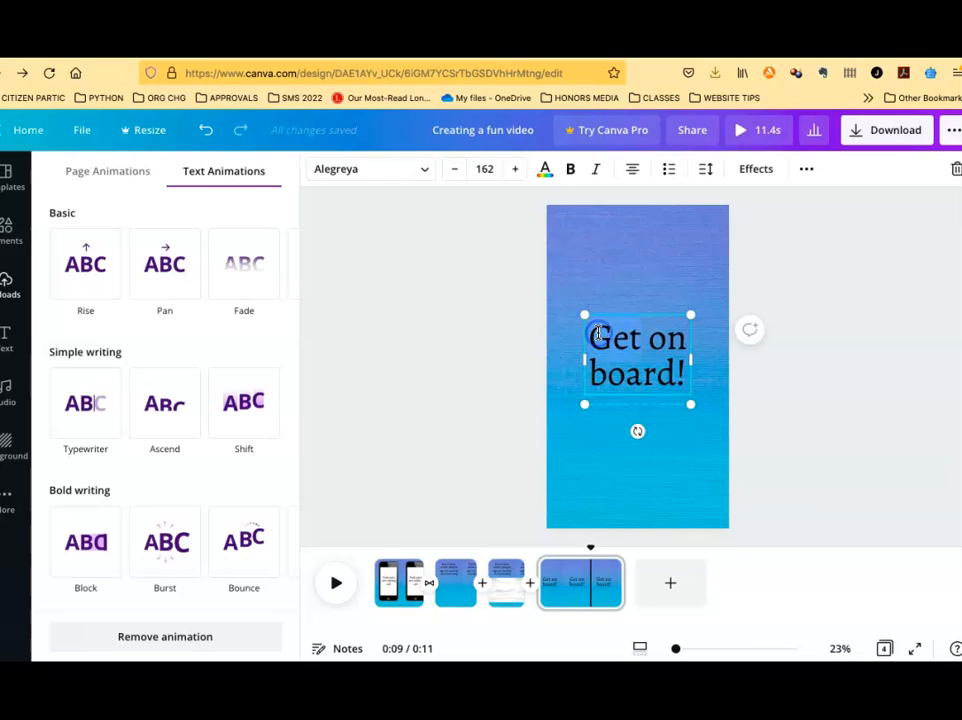
pyautogui.moveTo(598, 333); pyautogui.dragTo(450, 250)
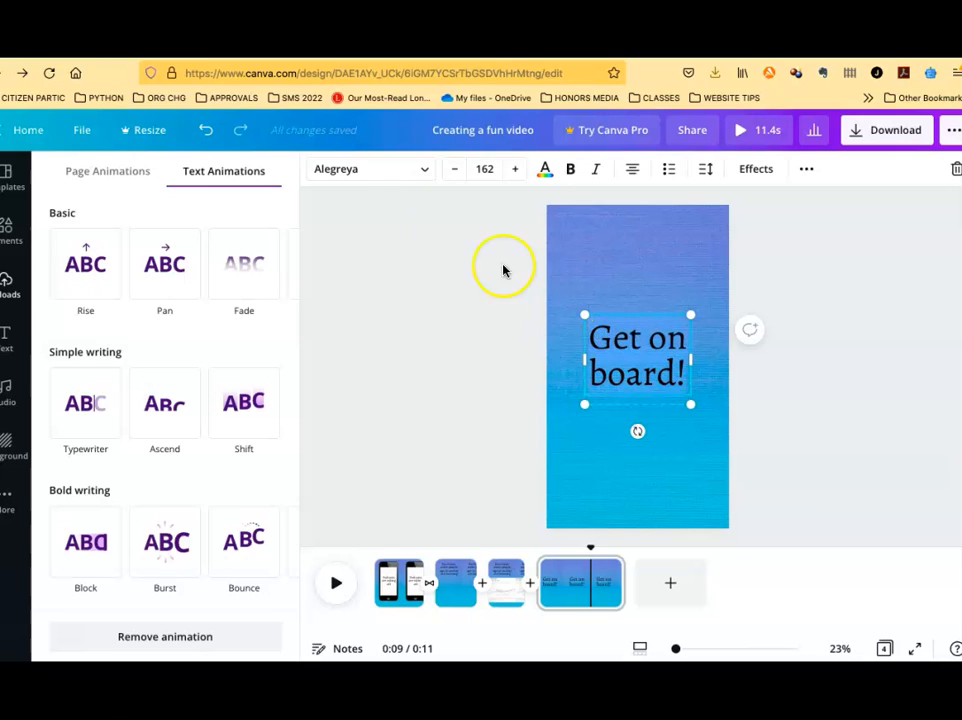
pyautogui.click(517, 172)
pyautogui.click(517, 172)
pyautogui.click(517, 172)
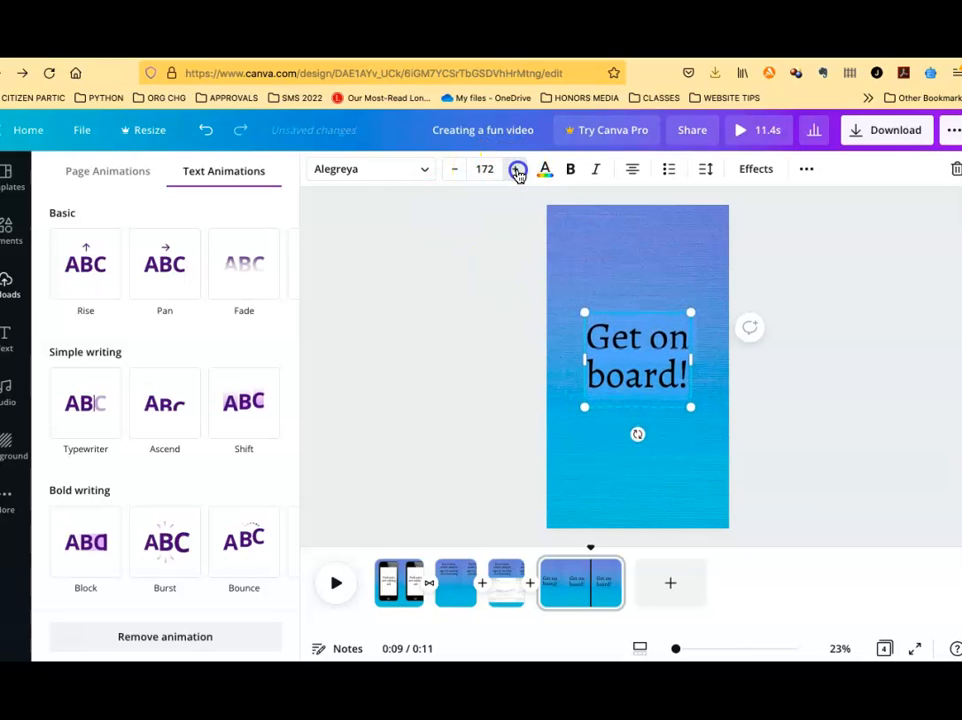
pyautogui.click(517, 172)
pyautogui.click(517, 172)
pyautogui.click(517, 172)
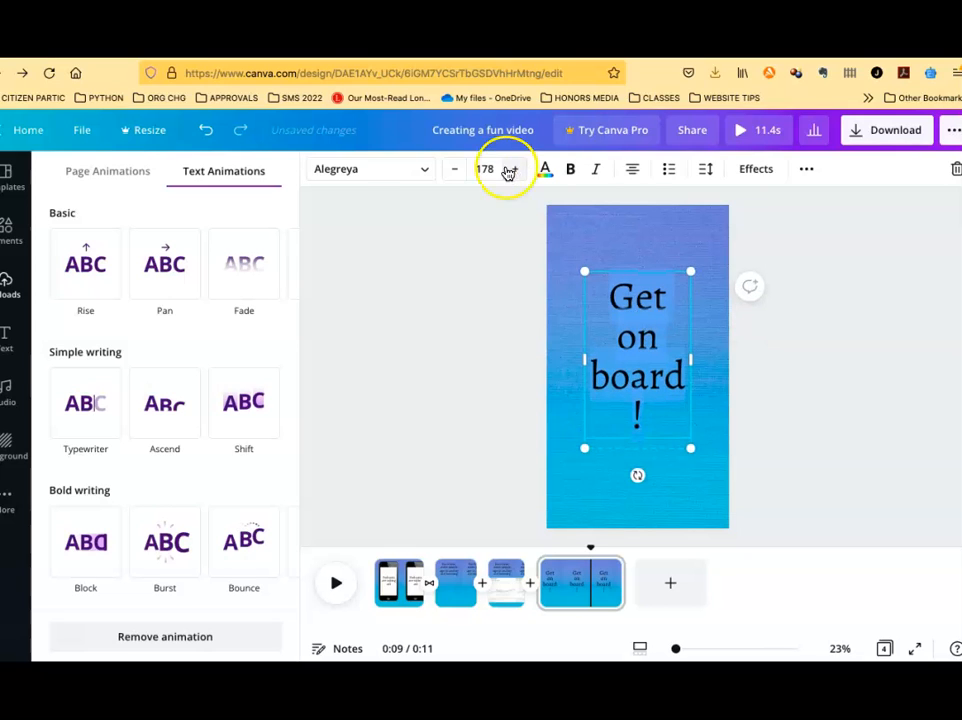
pyautogui.click(455, 172)
pyautogui.click(455, 172)
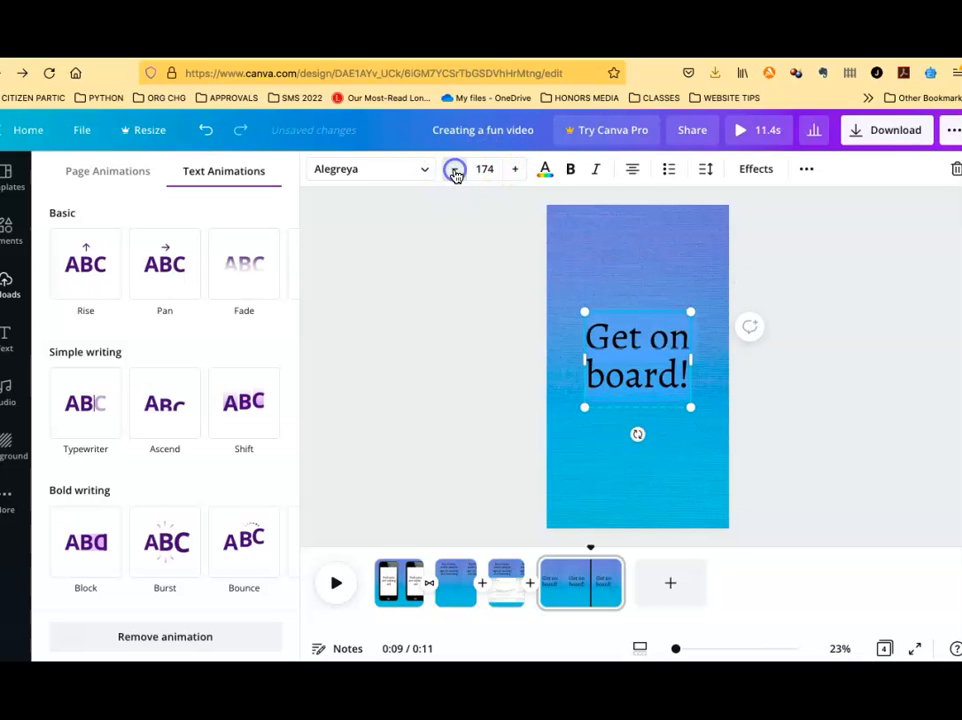
pyautogui.click(493, 163)
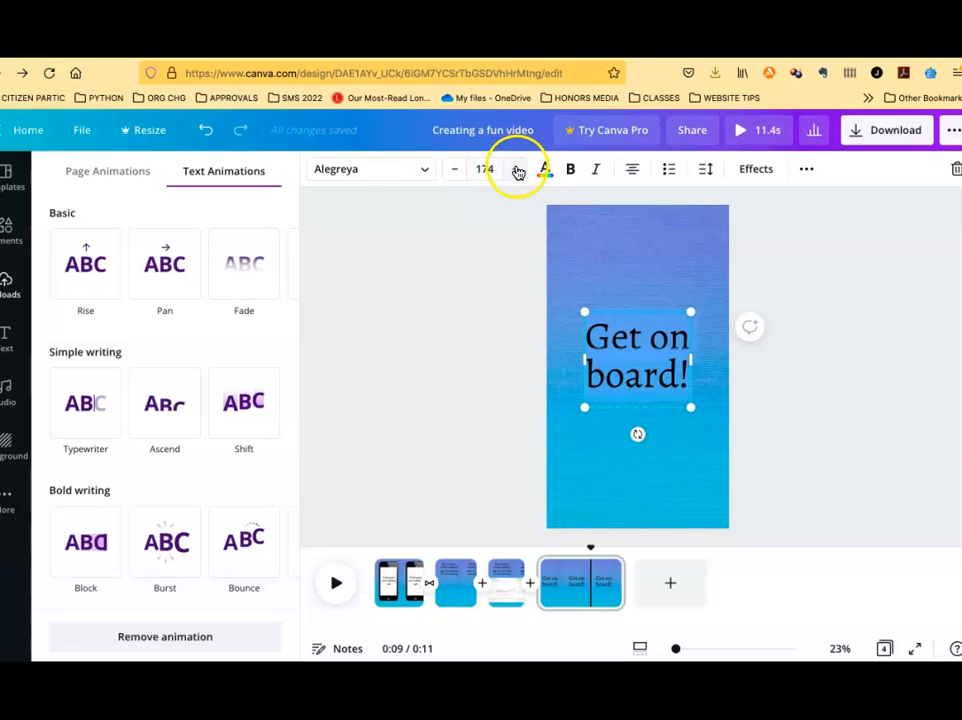
# Widen the "Get on board!" text box on both sides and raise its font size to 187
pyautogui.moveTo(692, 359); pyautogui.dragTo(715, 361)
pyautogui.click(617, 355)
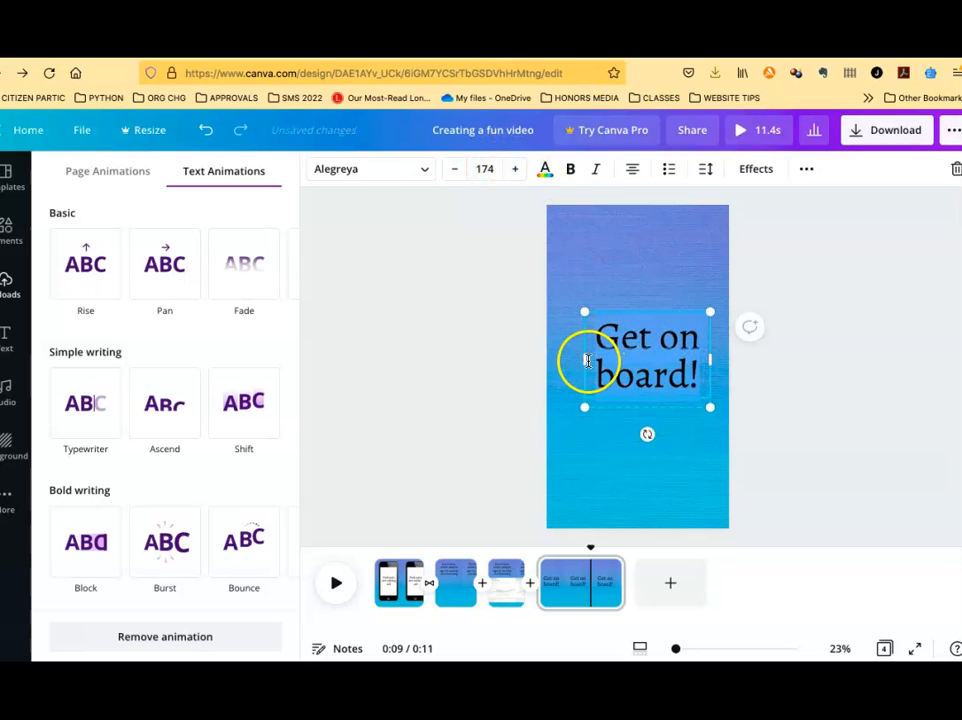
pyautogui.moveTo(584, 358); pyautogui.dragTo(571, 360)
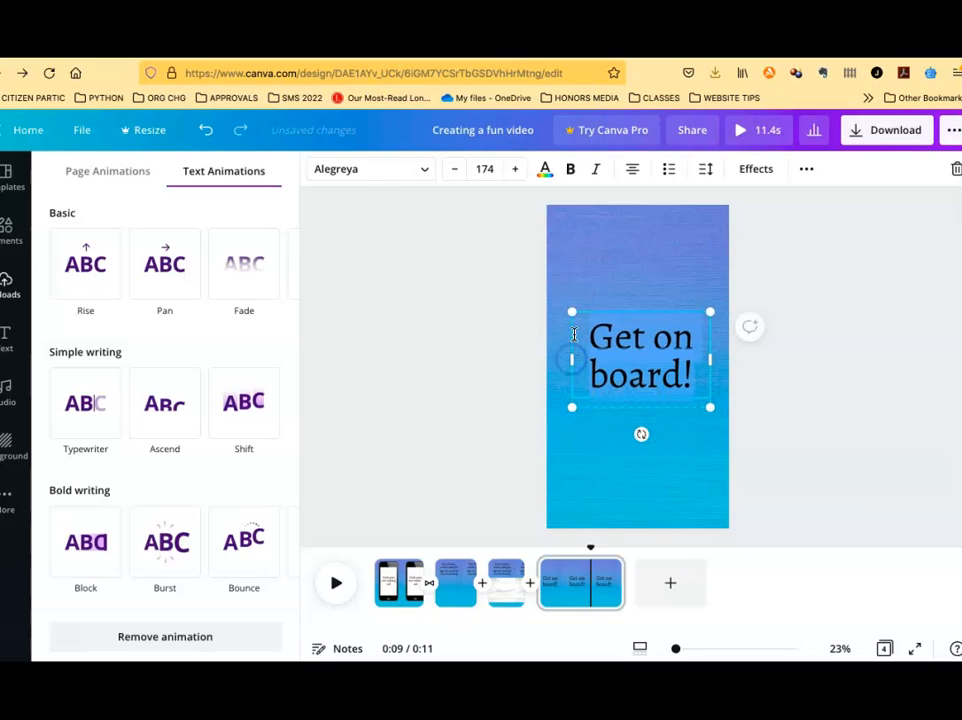
pyautogui.click(513, 169)
pyautogui.click(513, 169)
pyautogui.click(513, 169)
pyautogui.click(513, 170)
pyautogui.click(513, 170)
pyautogui.click(513, 170)
pyautogui.click(513, 170)
pyautogui.click(513, 170)
pyautogui.click(514, 169)
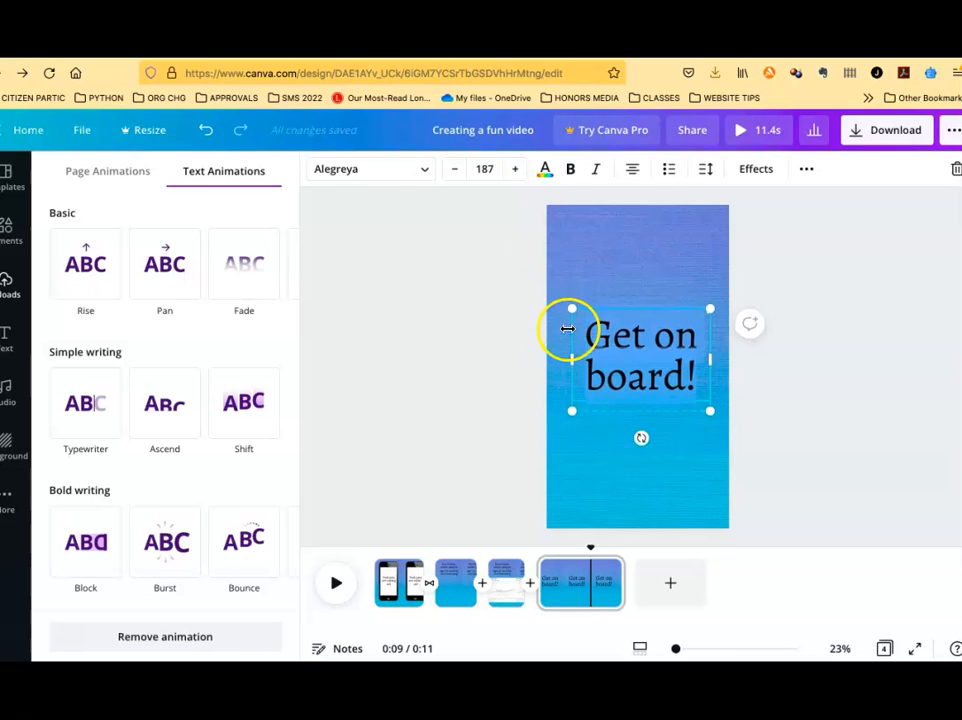
pyautogui.click(527, 370)
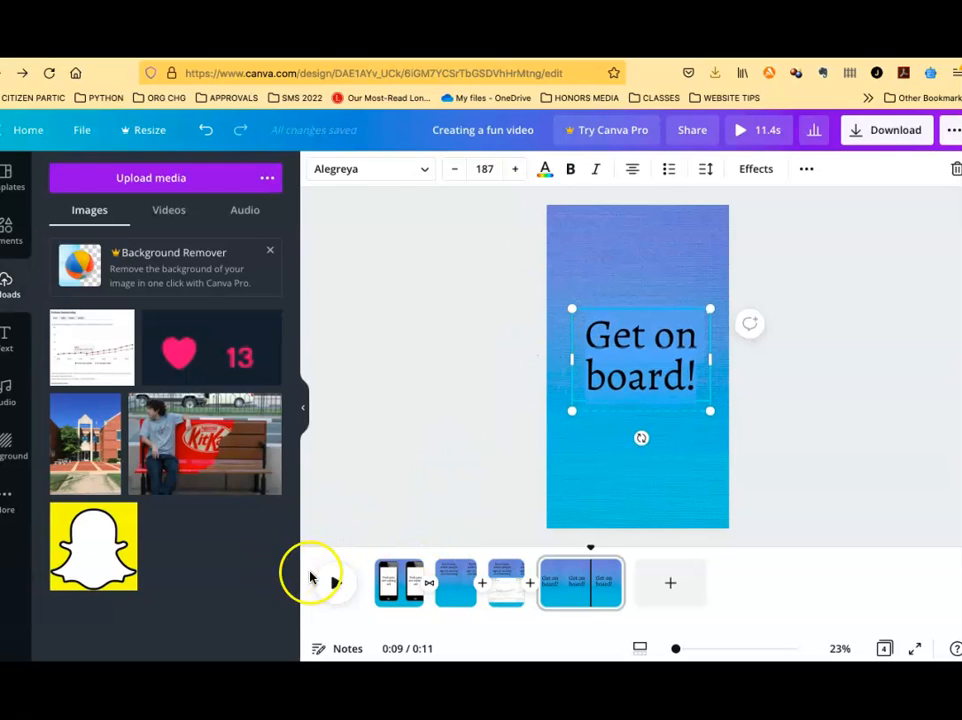
# Play the video from the start to preview the enlarged text
pyautogui.click(336, 585)
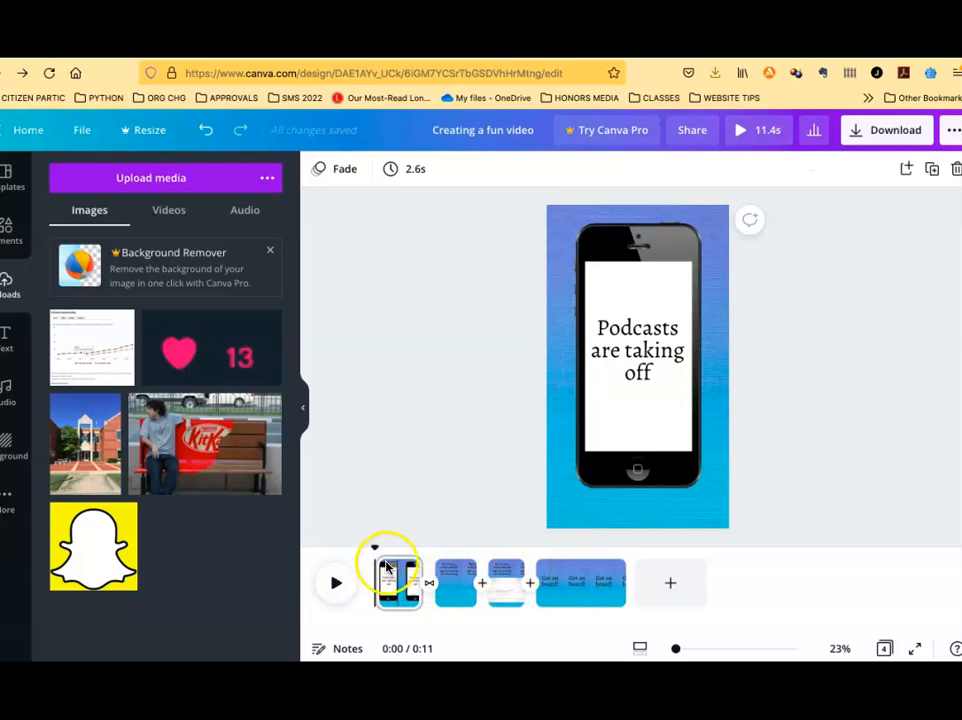
pyautogui.click(336, 584)
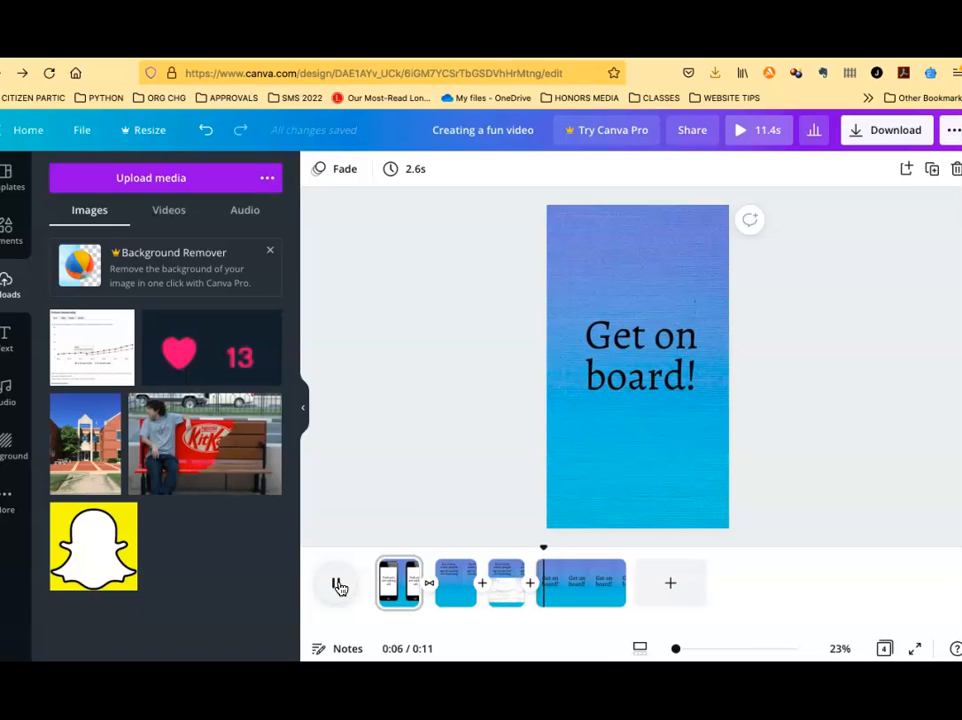
pyautogui.click(340, 586)
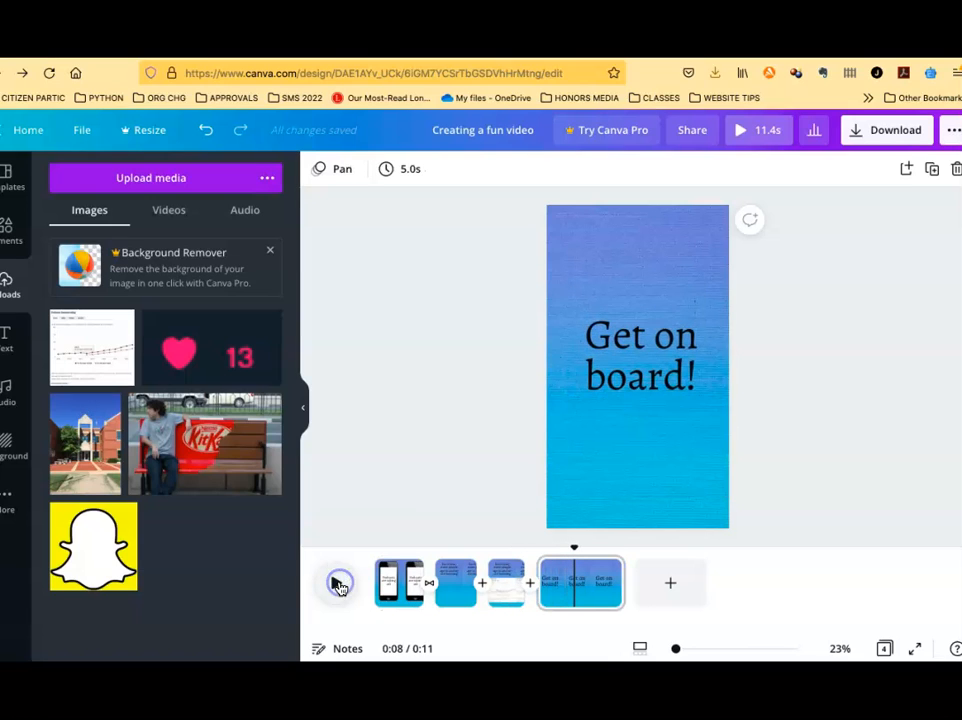
# Try adding the uploaded Podcasts.MP4 video onto the second page, trimming it and previewing the playback
pyautogui.click(162, 213)
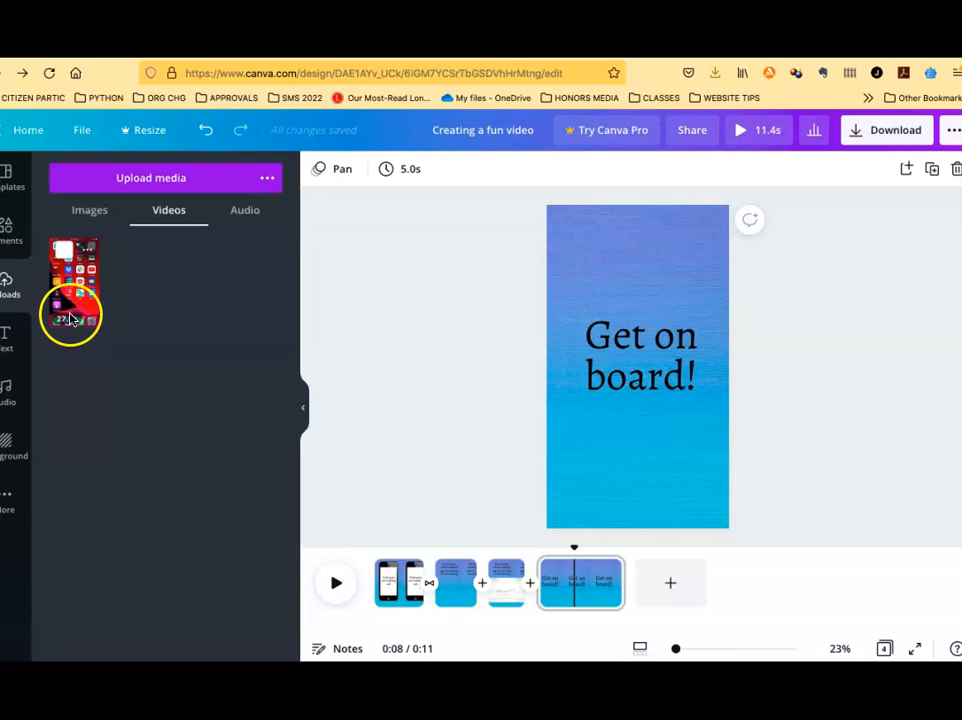
pyautogui.click(89, 253)
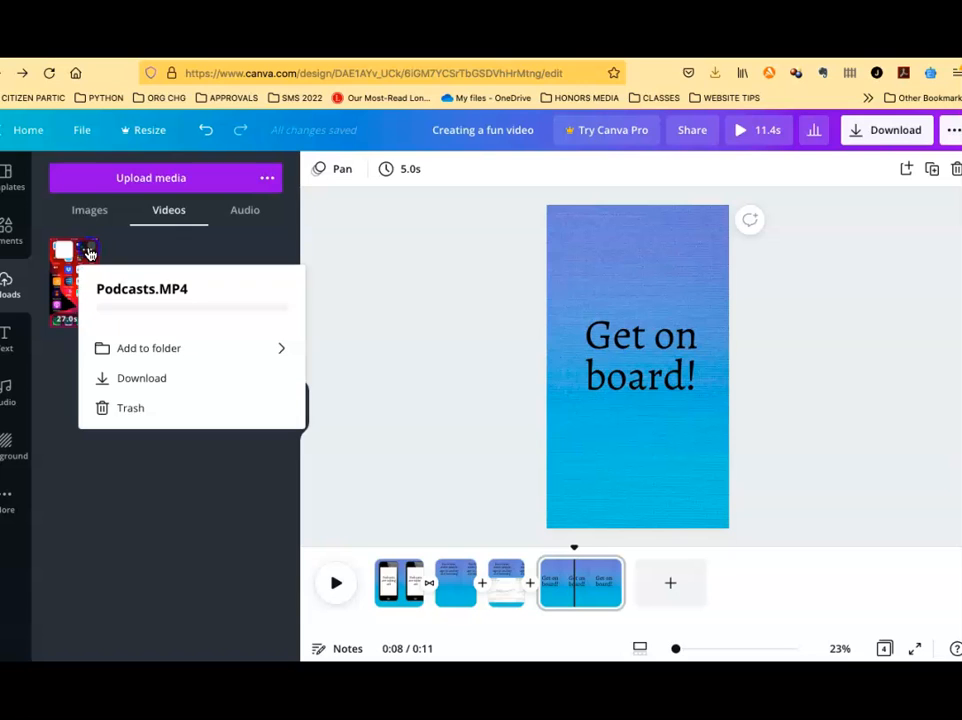
pyautogui.moveTo(71, 279); pyautogui.dragTo(460, 600)
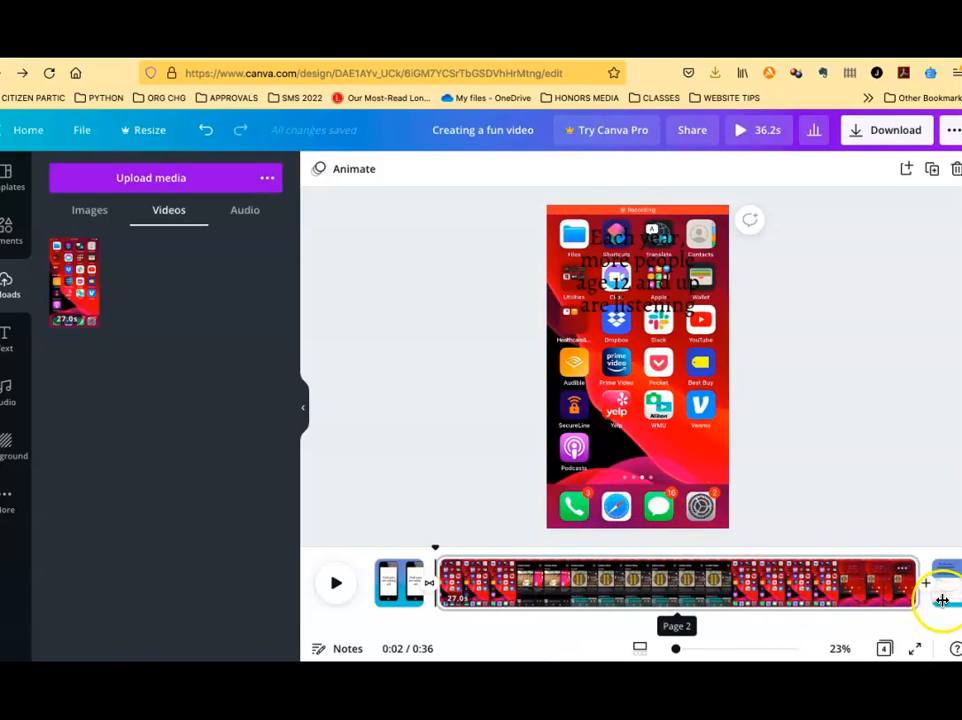
pyautogui.moveTo(917, 585); pyautogui.dragTo(531, 594)
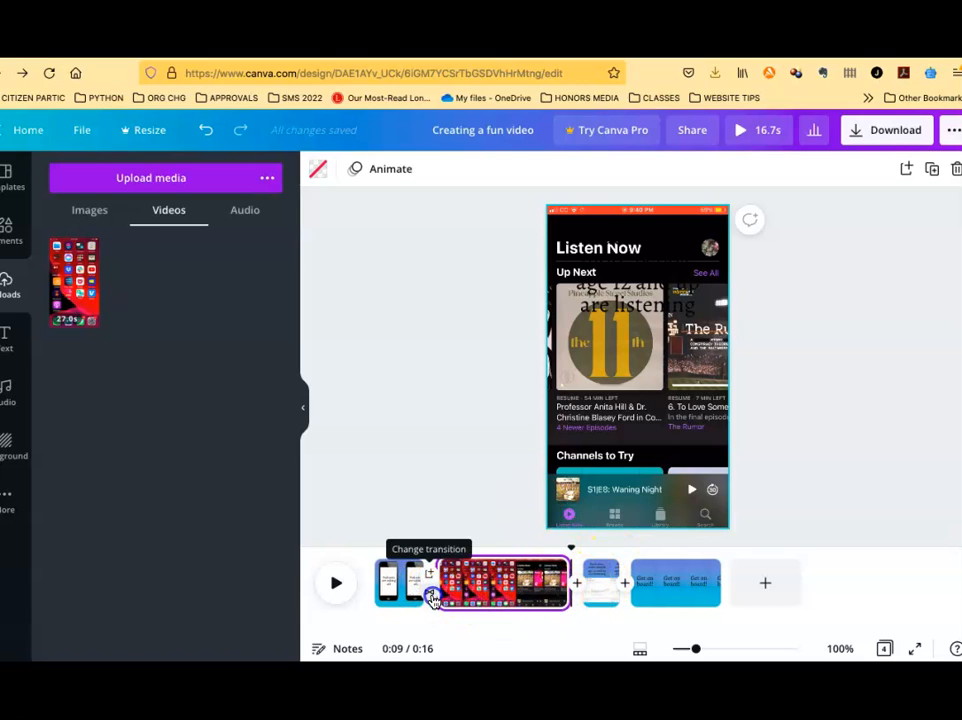
pyautogui.click(427, 581)
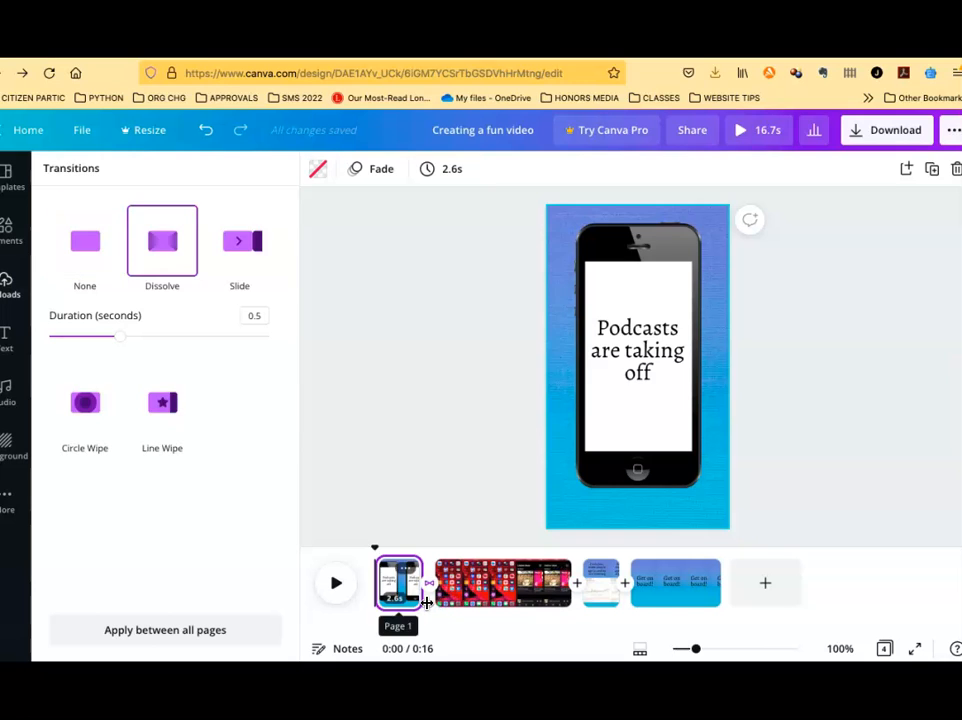
pyautogui.click(337, 584)
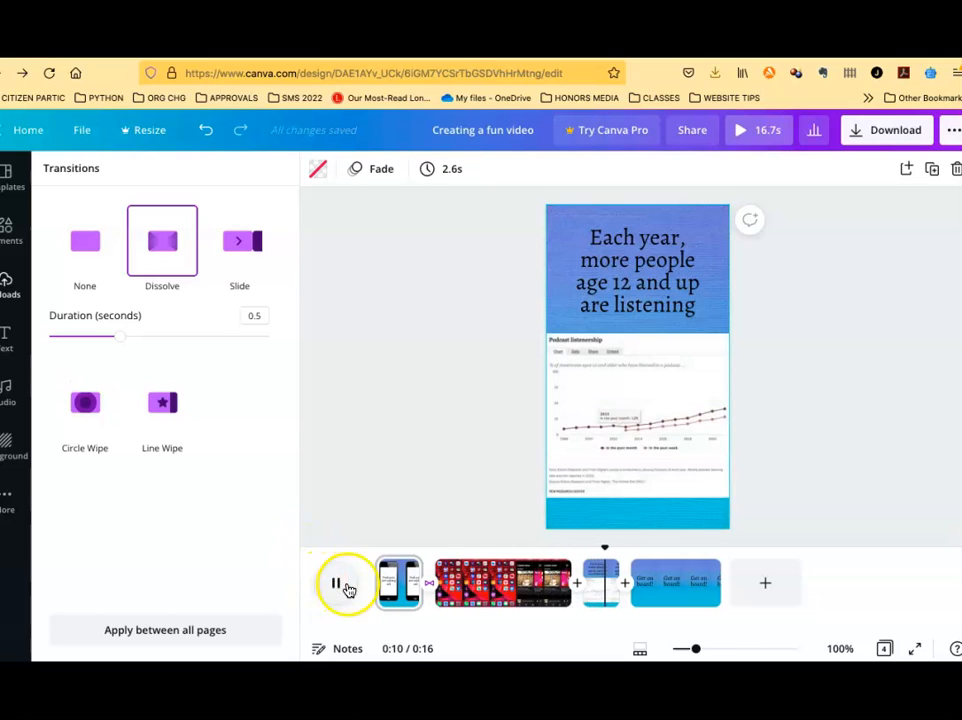
pyautogui.click(342, 584)
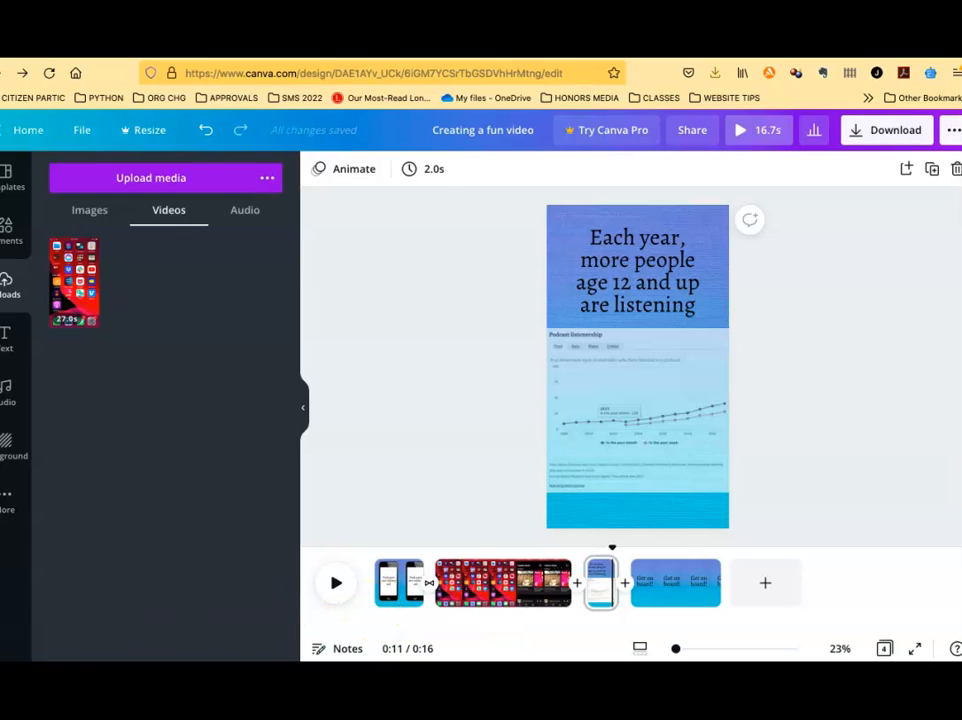
pyautogui.click(457, 612)
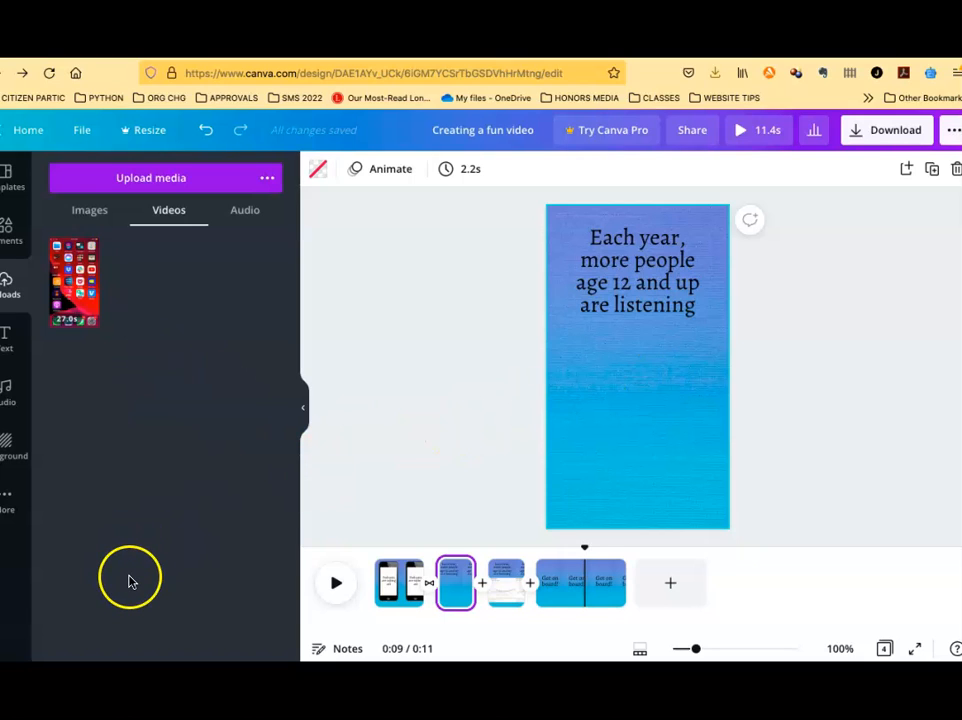
# Add the Podcasts.MP4 video as a new second page and trim the end of its clip
pyautogui.moveTo(74, 288); pyautogui.dragTo(432, 596)
pyautogui.click(689, 604)
pyautogui.moveTo(916, 582); pyautogui.dragTo(564, 604)
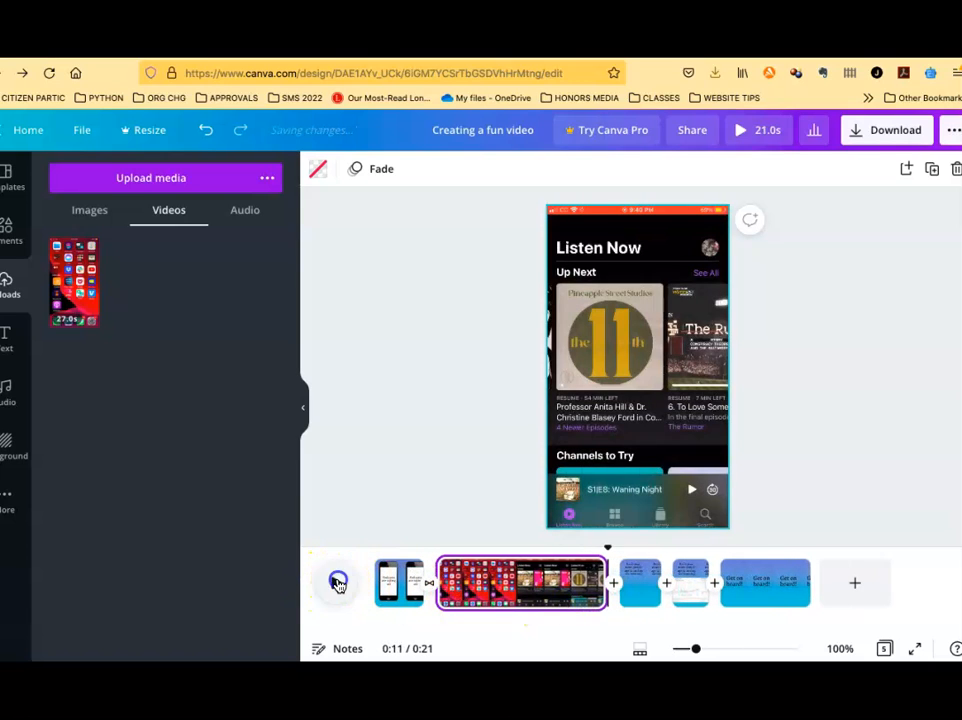
# Play the video from the beginning to preview the new video page
pyautogui.click(338, 583)
pyautogui.click(338, 583)
pyautogui.moveTo(636, 545); pyautogui.dragTo(365, 563)
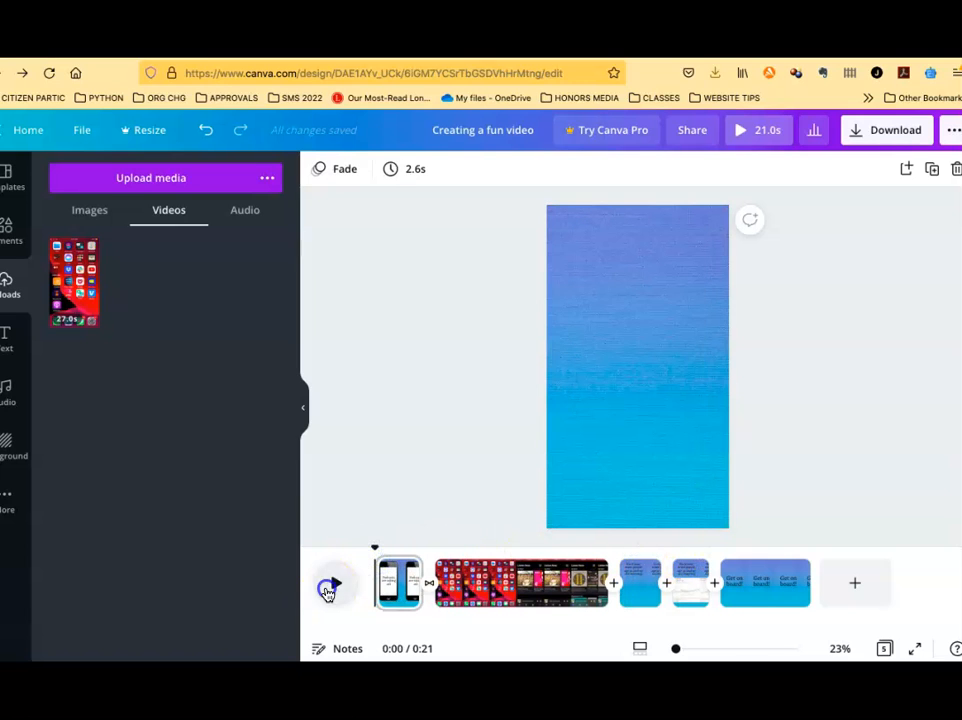
pyautogui.click(330, 585)
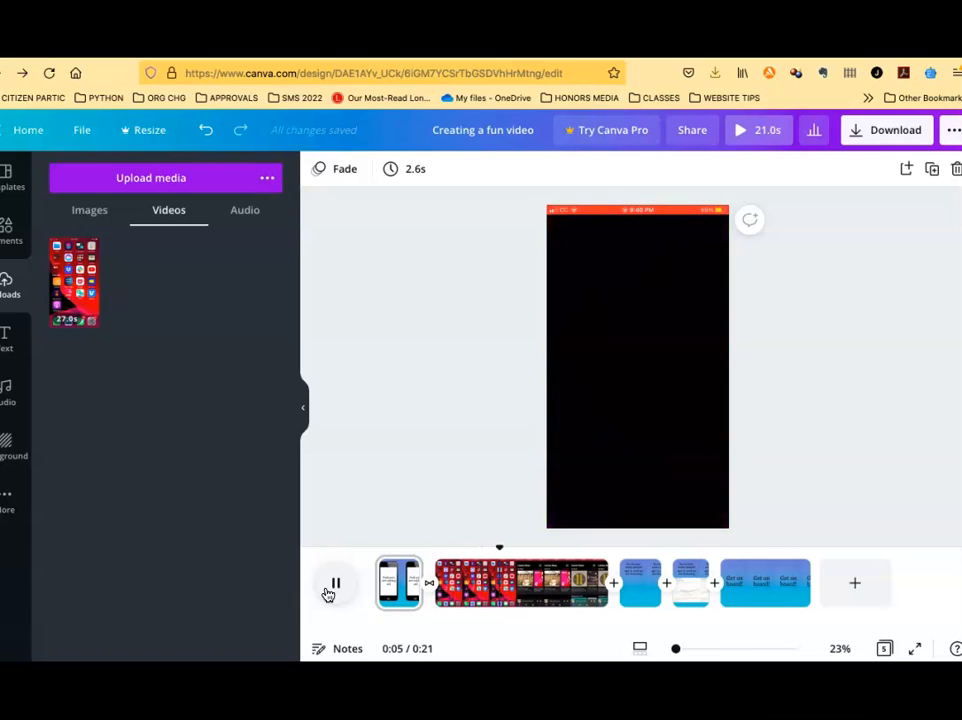
pyautogui.click(328, 600)
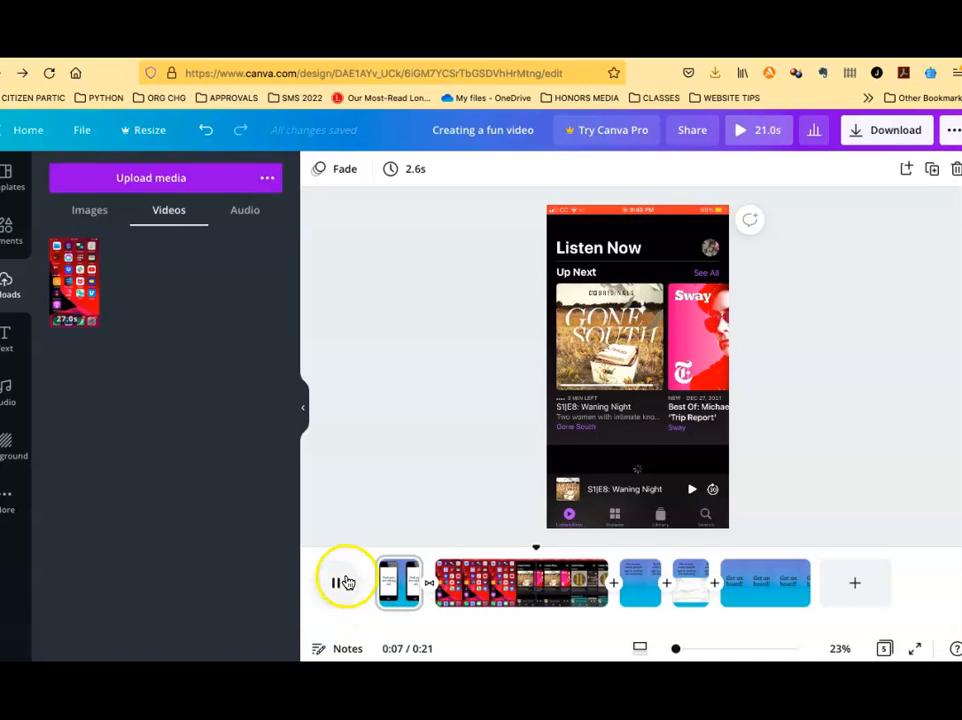
pyautogui.click(345, 582)
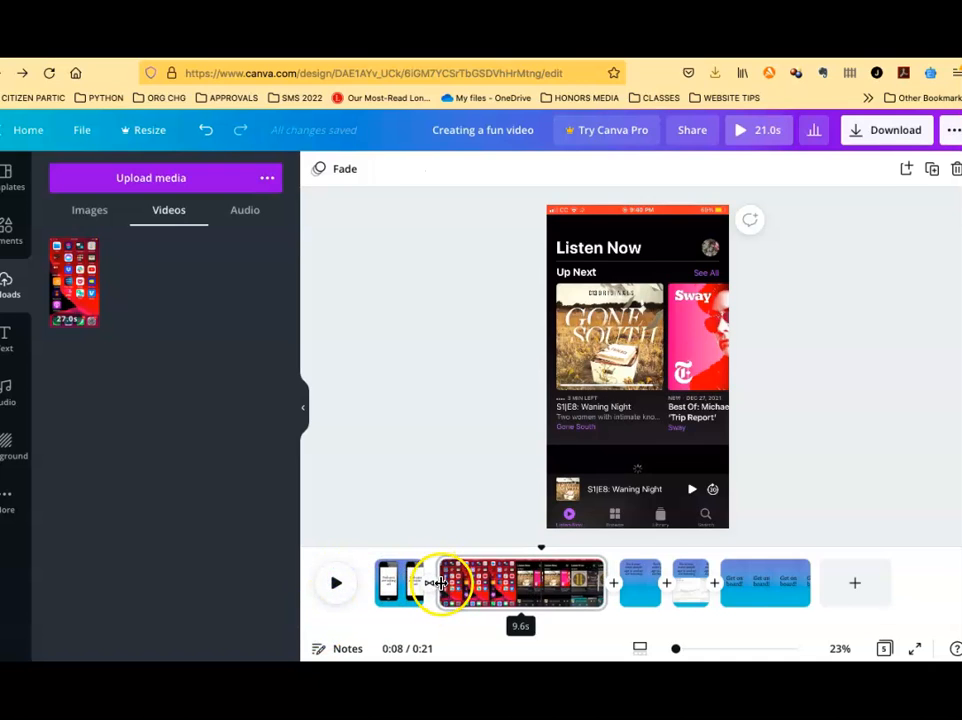
# Trim the beginning of the video page, then replay the whole video from the start
pyautogui.moveTo(440, 583); pyautogui.dragTo(489, 581)
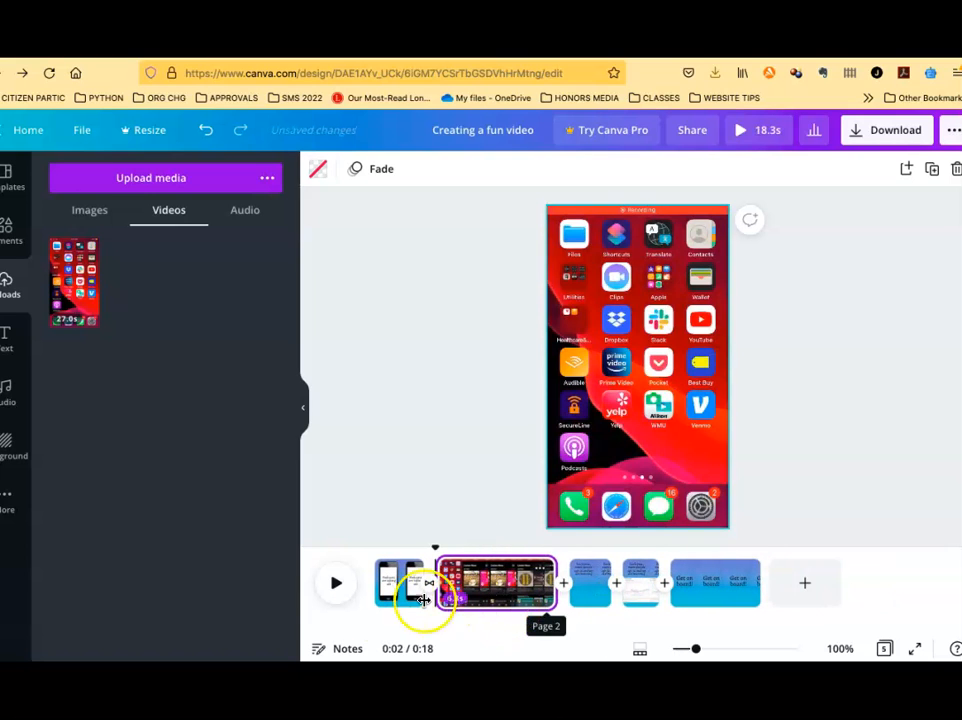
pyautogui.click(329, 588)
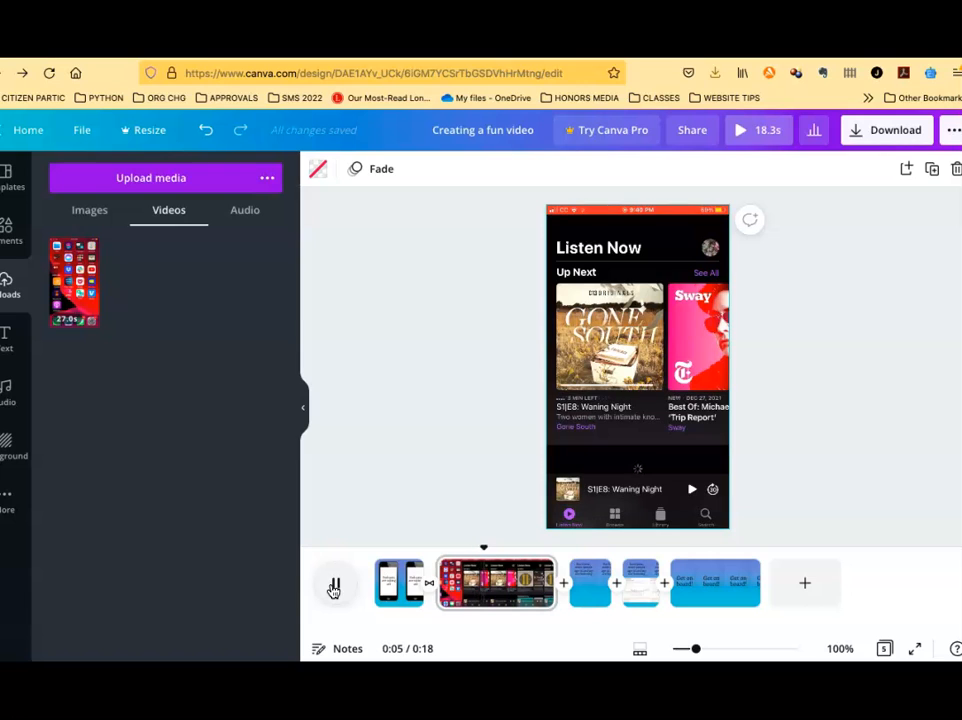
pyautogui.click(334, 586)
pyautogui.moveTo(445, 582); pyautogui.dragTo(374, 551)
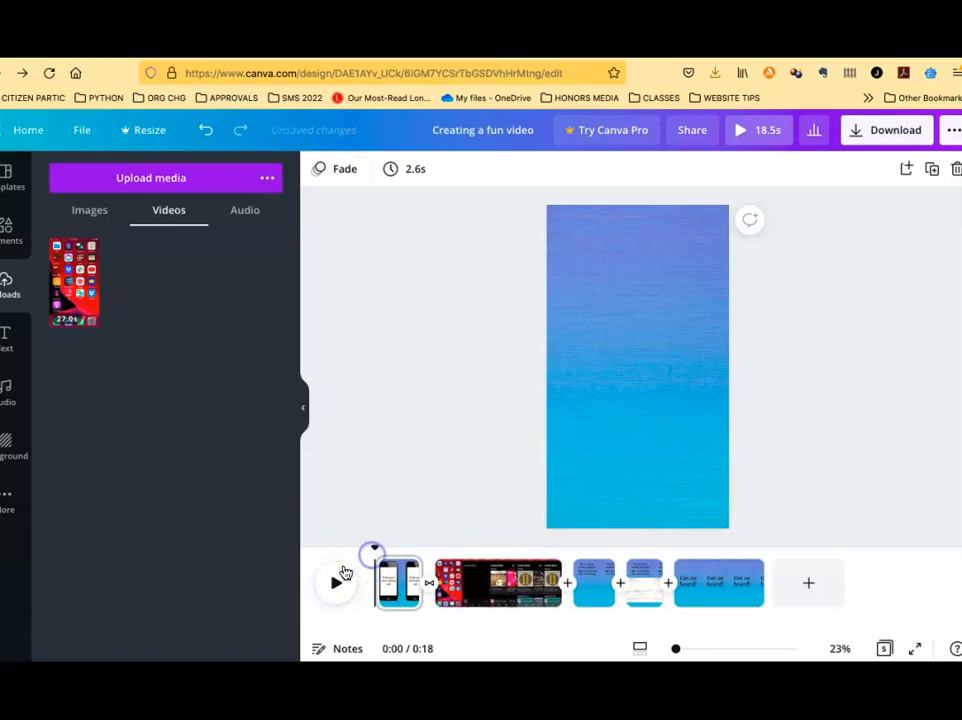
pyautogui.click(332, 584)
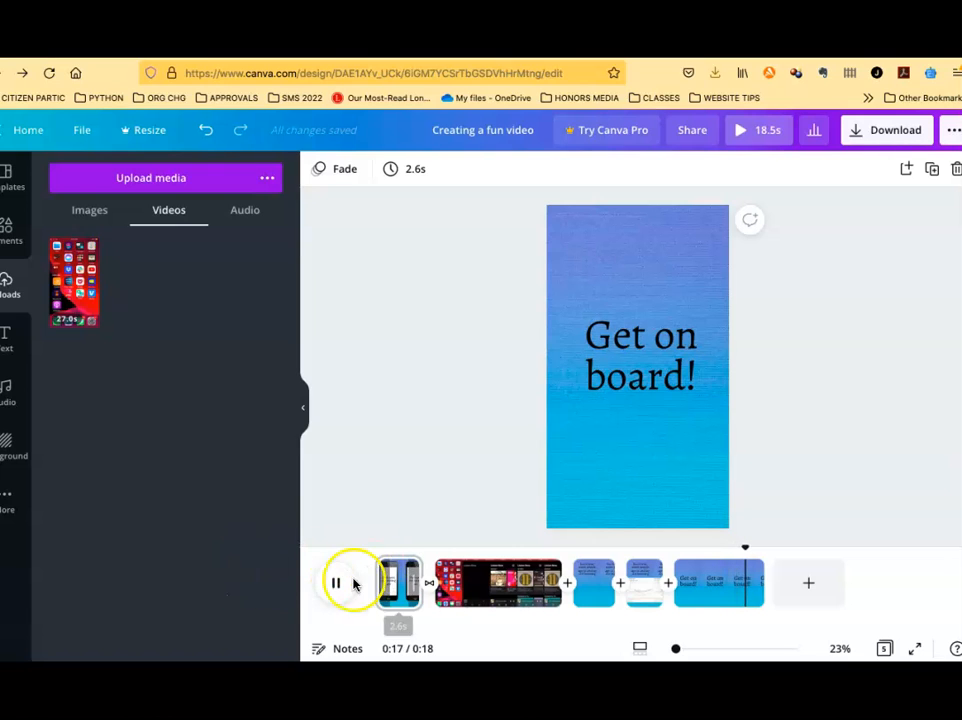
# Shorten the last "Get on board!" page to 2.3s
pyautogui.moveTo(758, 585); pyautogui.dragTo(713, 585)
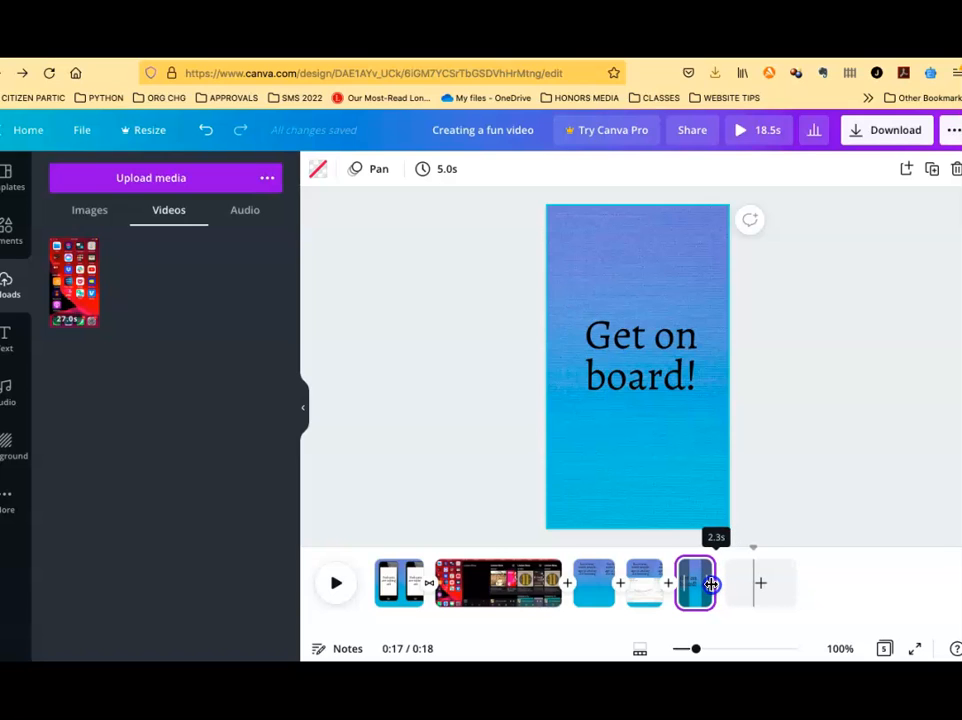
pyautogui.moveTo(713, 585); pyautogui.dragTo(712, 585)
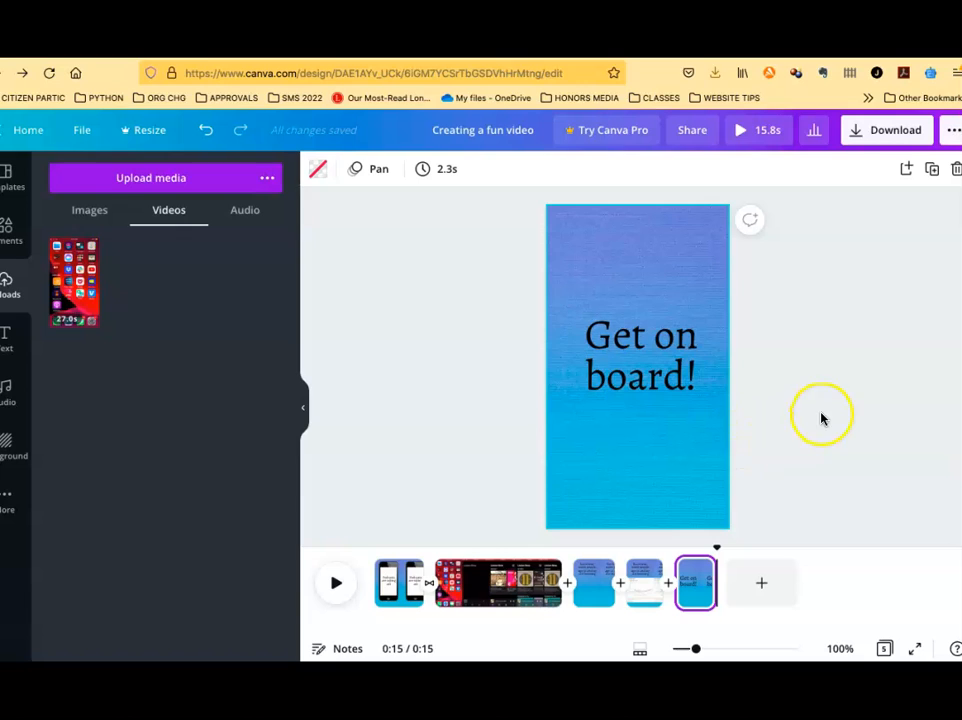
# Download the design as an MP4 video including all pages
pyautogui.click(877, 133)
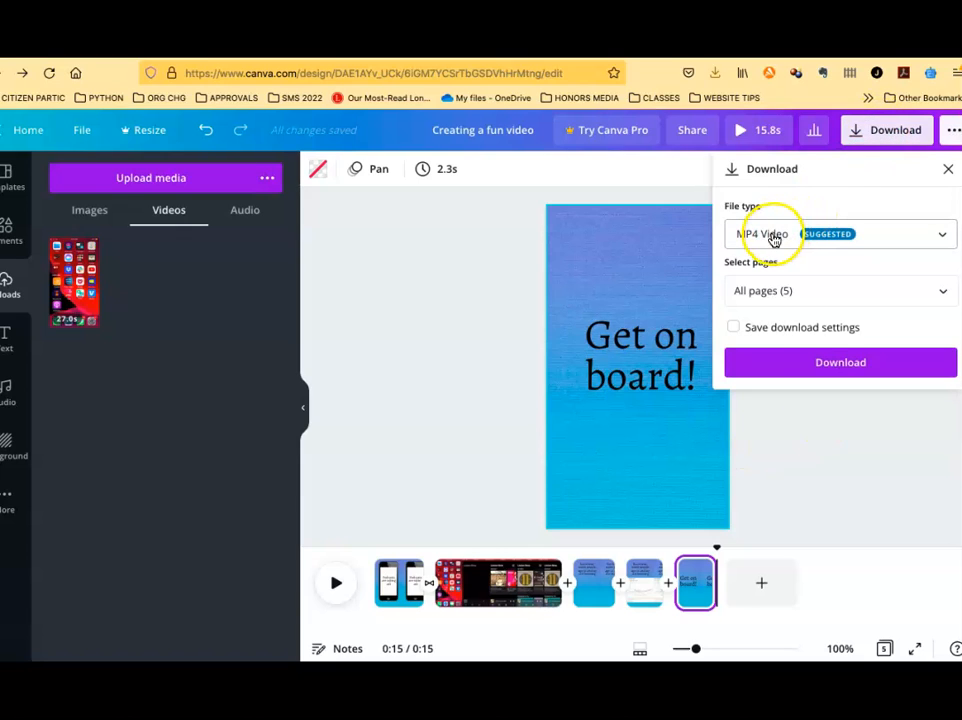
pyautogui.click(816, 365)
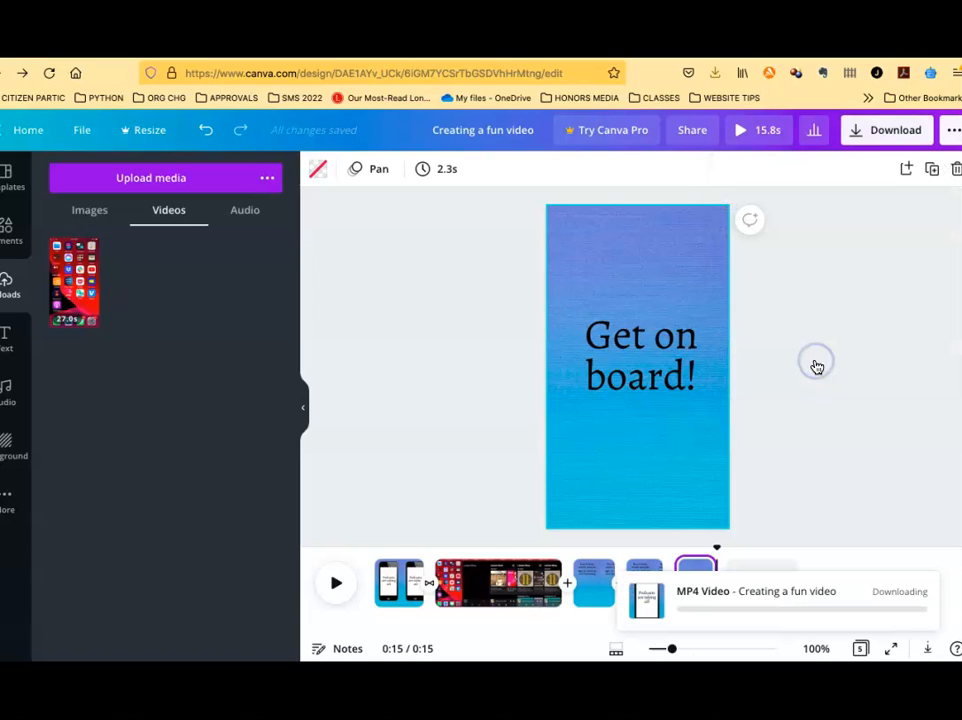